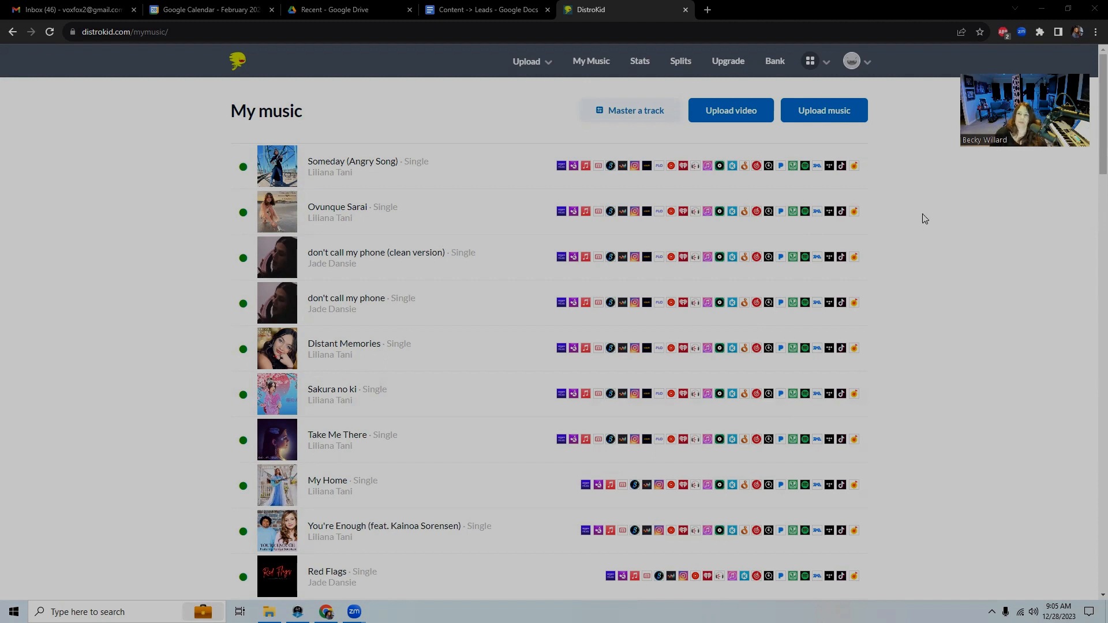
Start a new music upload and look over the Services, Artist/band name, store and Release date sections
{"action": "left_click", "coordinate": [840, 111]}
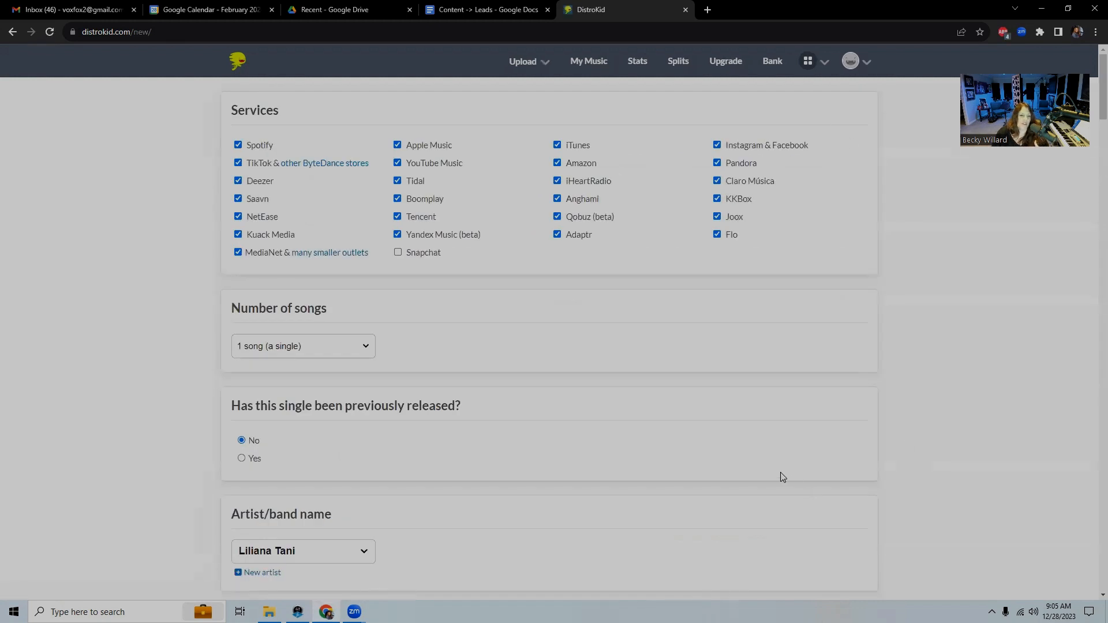
{"action": "scroll", "coordinate": [675, 490], "scroll_direction": "down", "scroll_amount": 1}
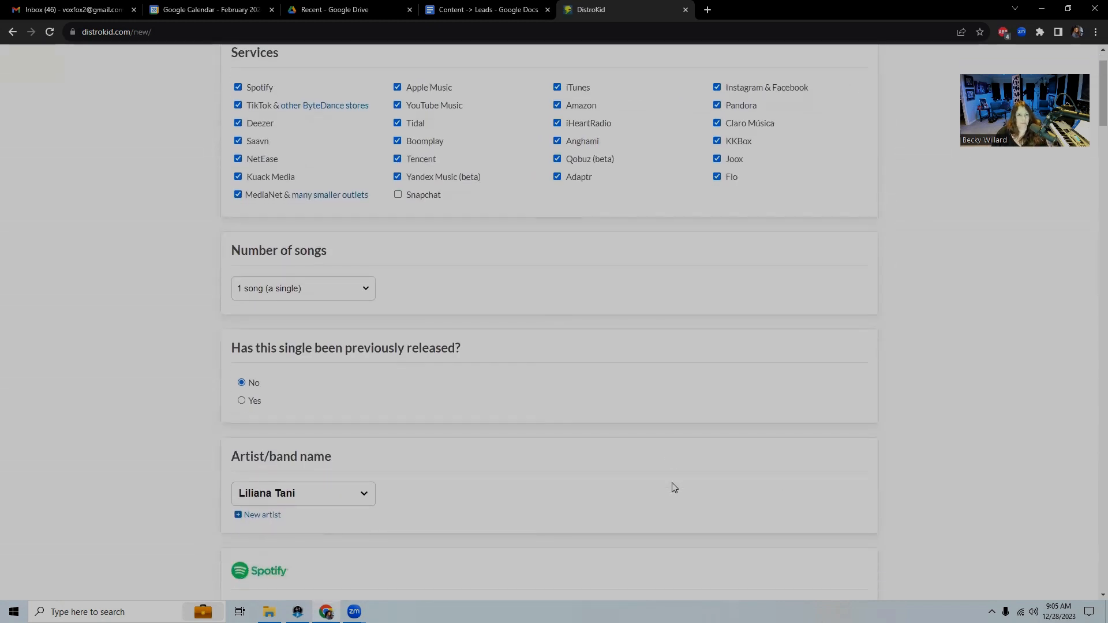
{"action": "scroll", "coordinate": [663, 489], "scroll_direction": "down", "scroll_amount": 1}
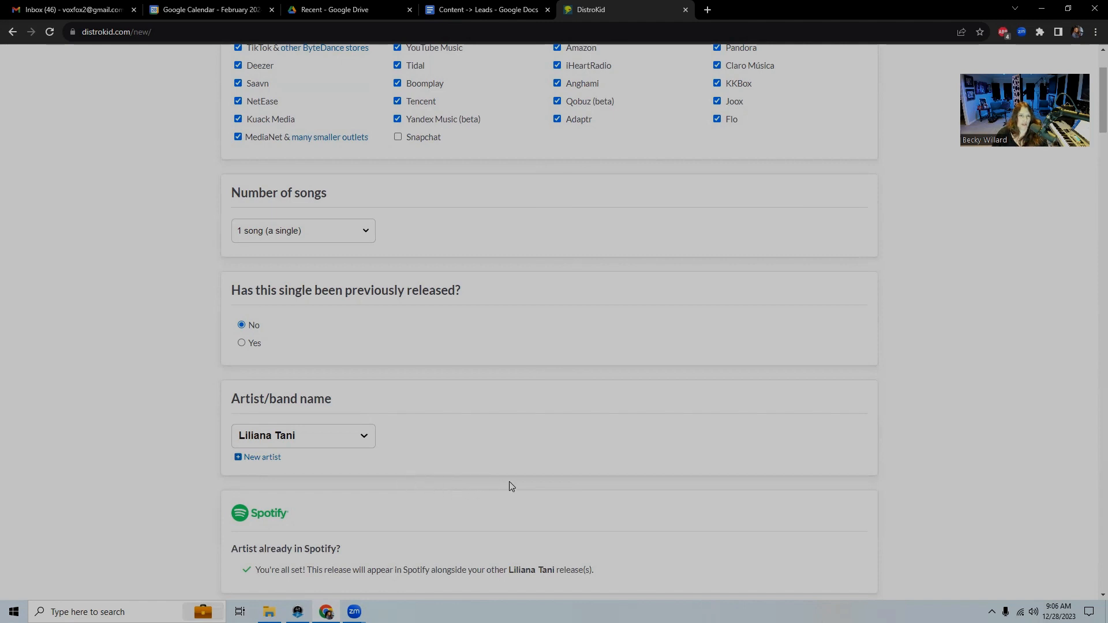
{"action": "scroll", "coordinate": [508, 485], "scroll_direction": "up", "scroll_amount": 1}
{"action": "scroll", "coordinate": [565, 486], "scroll_direction": "up", "scroll_amount": 1}
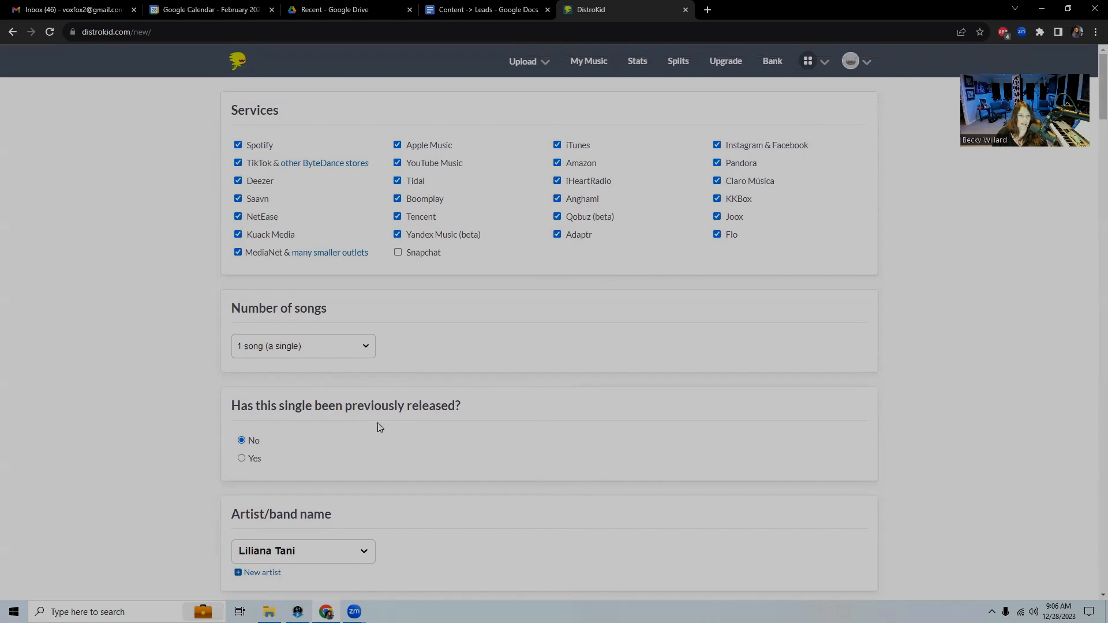
{"action": "scroll", "coordinate": [521, 480], "scroll_direction": "down", "scroll_amount": 4}
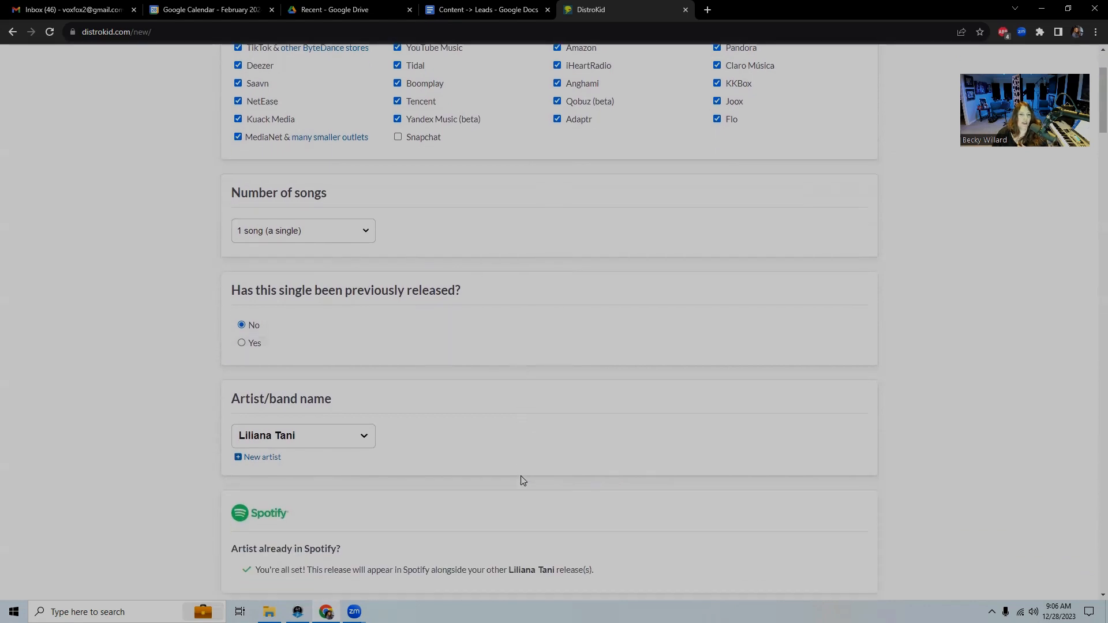
{"action": "scroll", "coordinate": [698, 507], "scroll_direction": "down", "scroll_amount": 13}
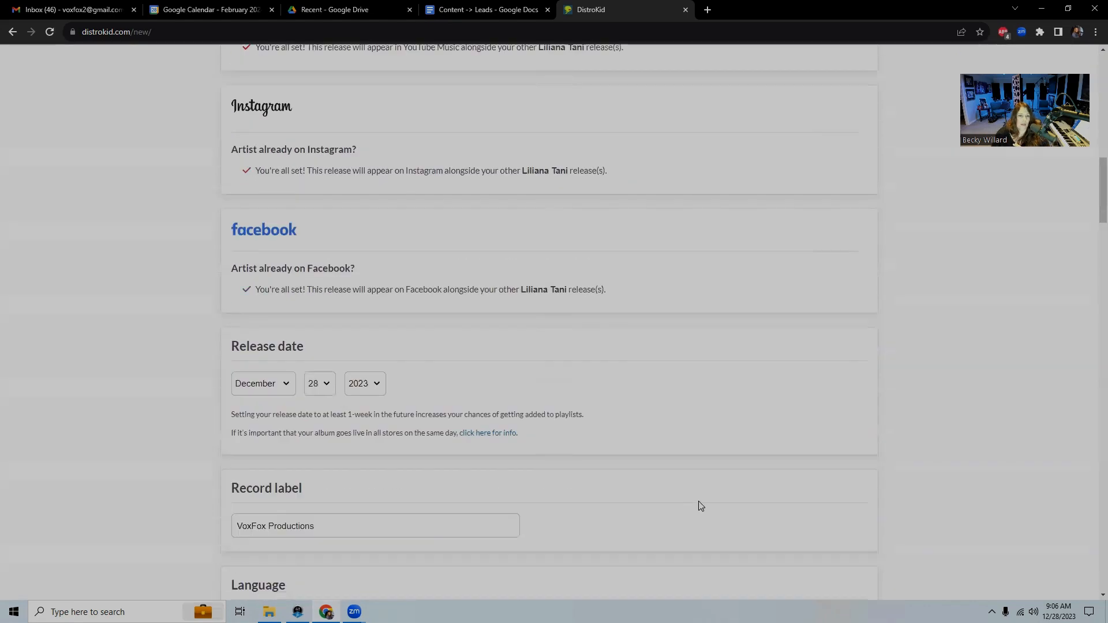
{"action": "scroll", "coordinate": [718, 508], "scroll_direction": "up", "scroll_amount": 8}
{"action": "scroll", "coordinate": [719, 506], "scroll_direction": "up", "scroll_amount": 4}
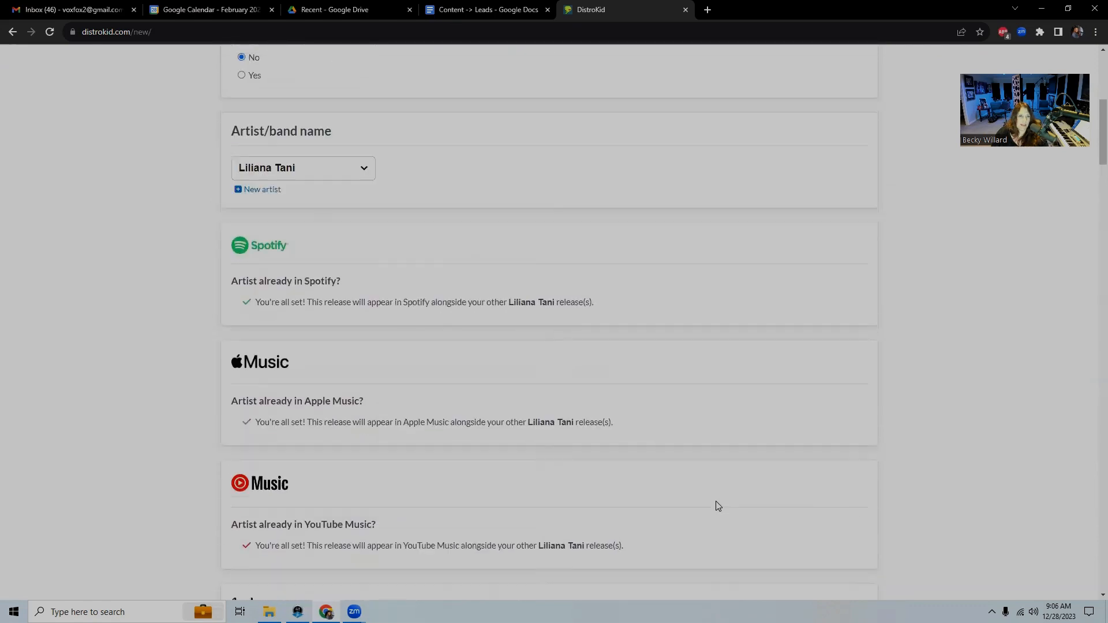
{"action": "scroll", "coordinate": [624, 425], "scroll_direction": "down", "scroll_amount": 2}
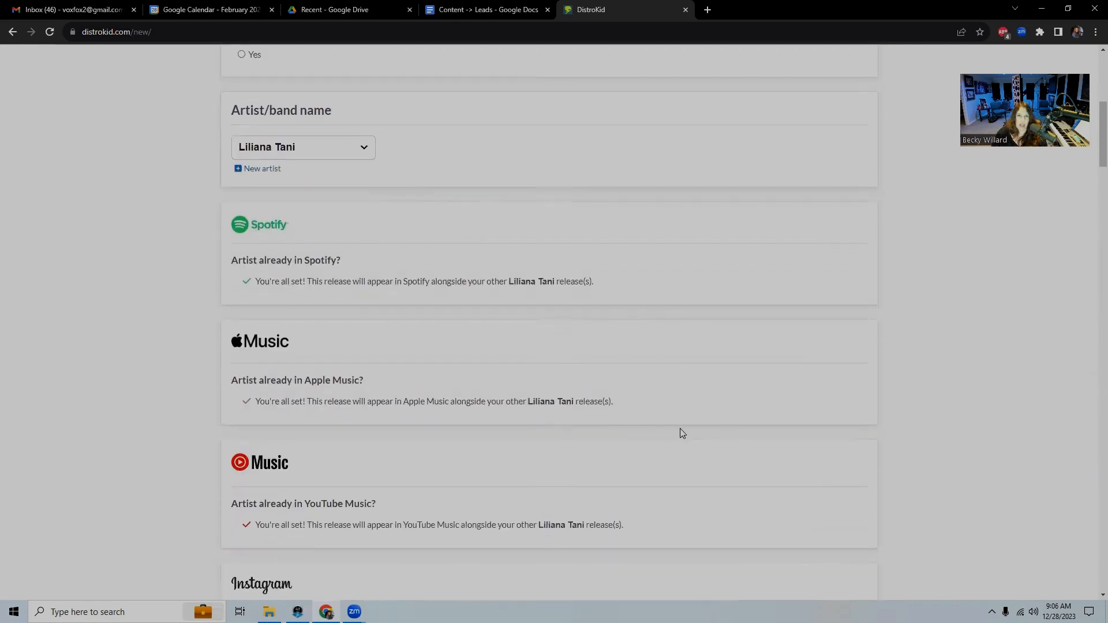
{"action": "scroll", "coordinate": [614, 425], "scroll_direction": "down", "scroll_amount": 3}
{"action": "scroll", "coordinate": [617, 428], "scroll_direction": "down", "scroll_amount": 10}
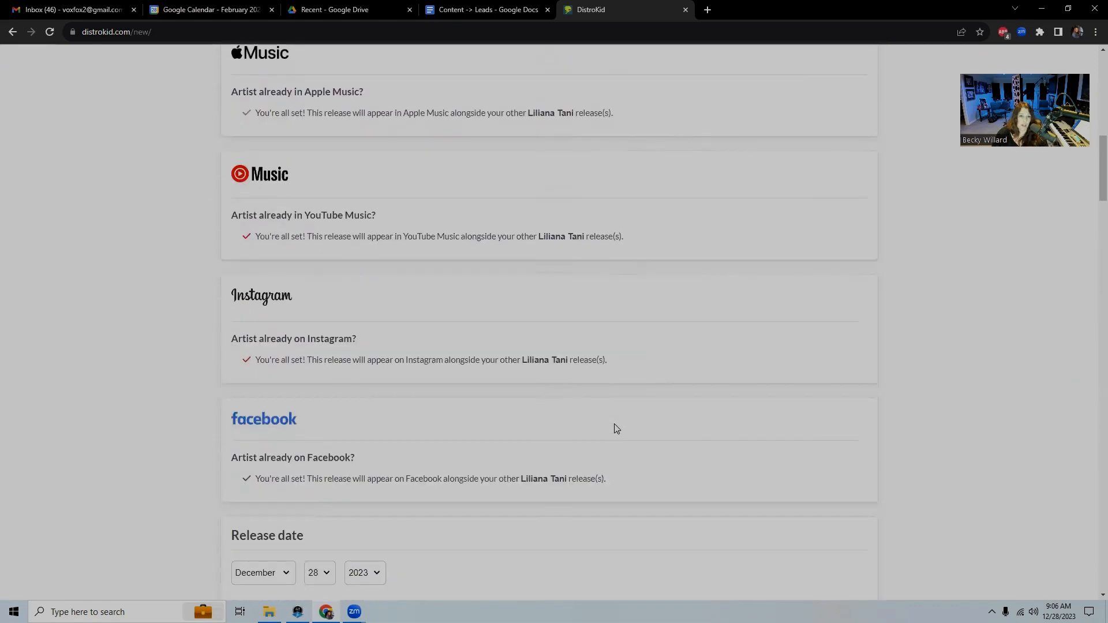
{"action": "scroll", "coordinate": [617, 429], "scroll_direction": "down", "scroll_amount": 4}
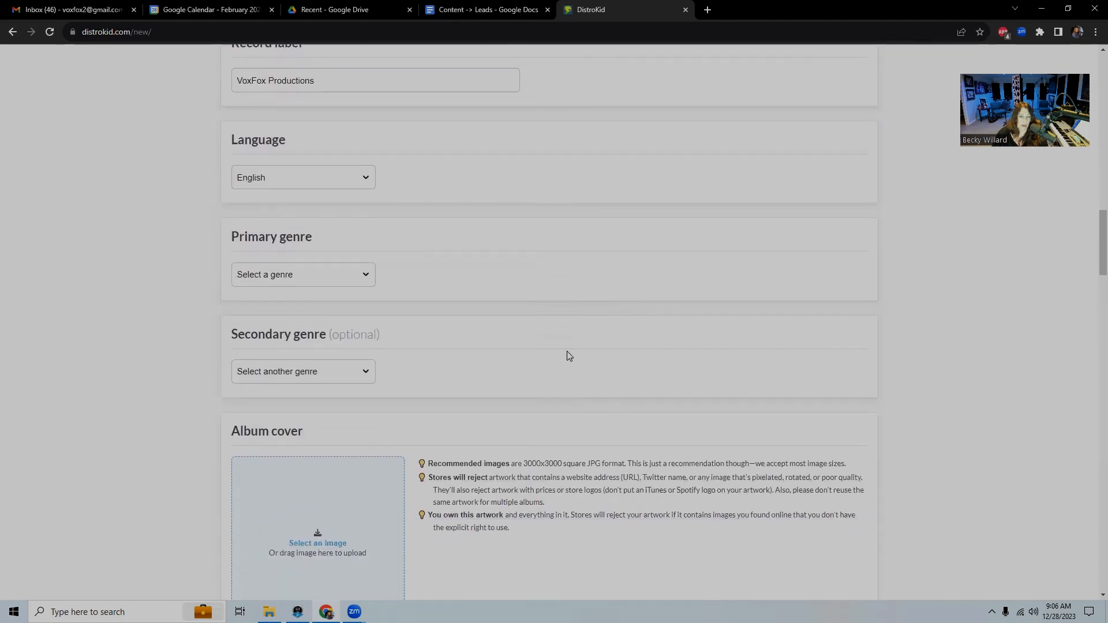
Choose Pop from the Primary genre list and Alternative from the Secondary genre list
{"action": "left_click", "coordinate": [366, 276]}
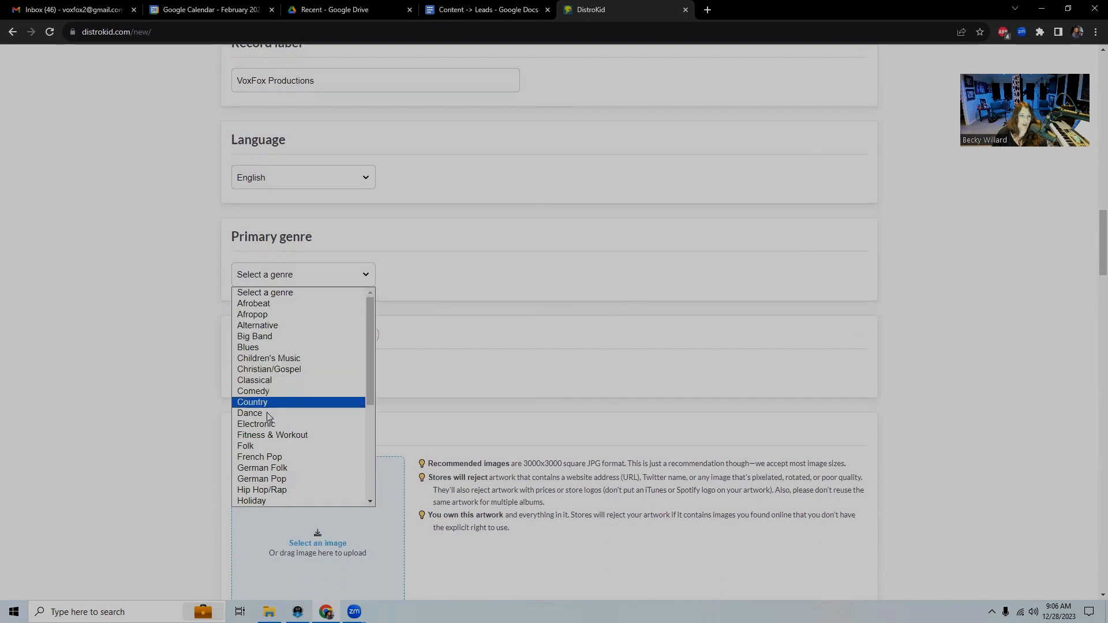
{"action": "scroll", "coordinate": [271, 492], "scroll_direction": "down", "scroll_amount": 3}
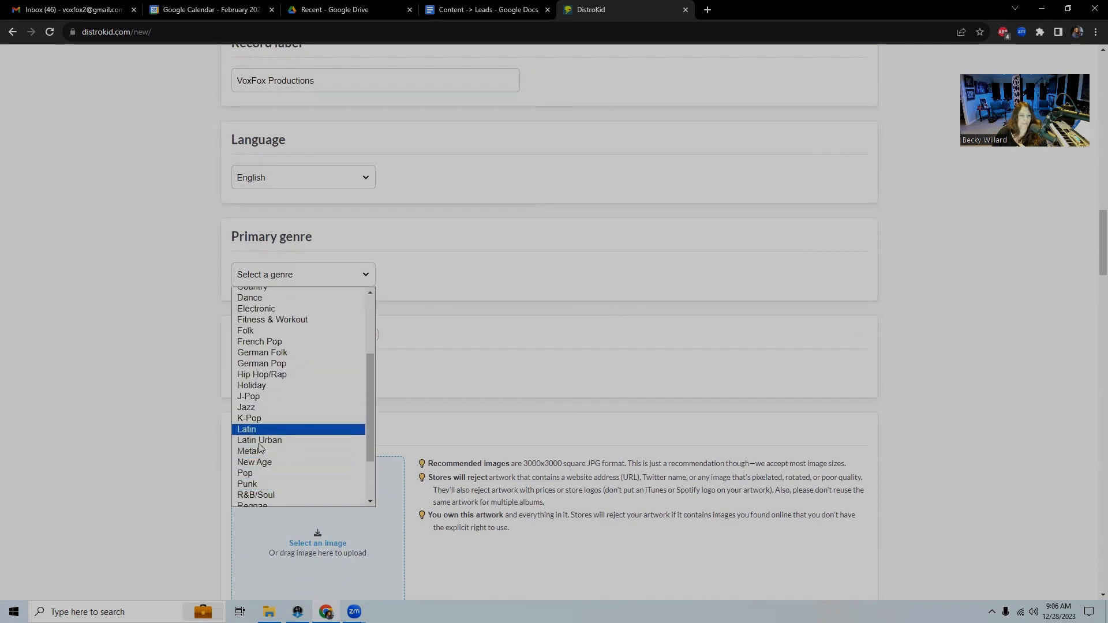
{"action": "left_click", "coordinate": [261, 475]}
{"action": "left_click", "coordinate": [365, 373]}
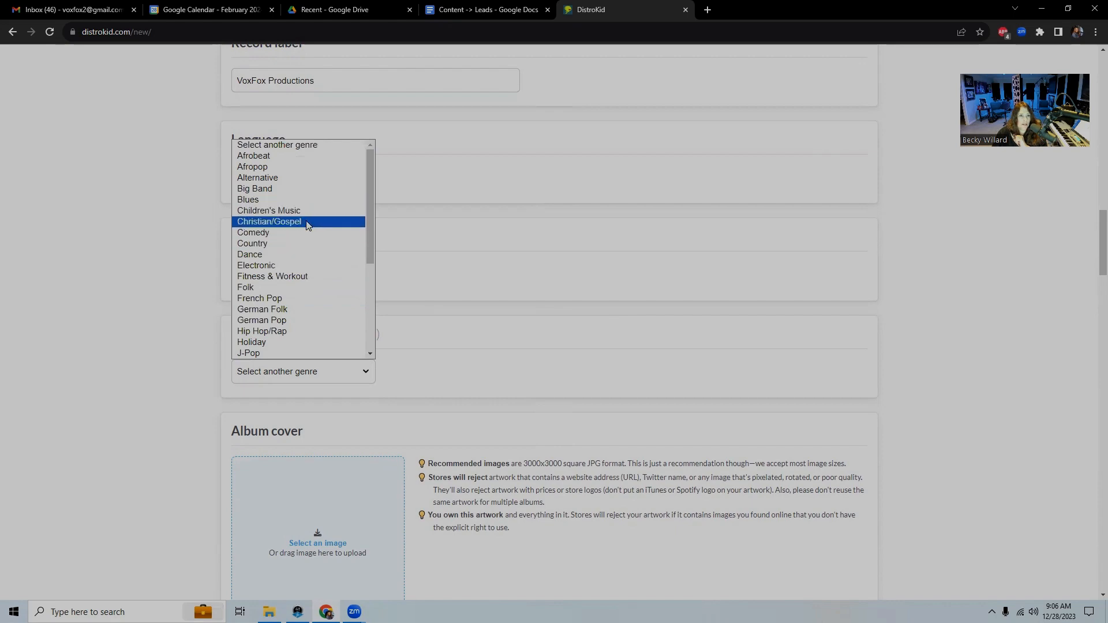
{"action": "left_click", "coordinate": [276, 178]}
{"action": "scroll", "coordinate": [460, 306], "scroll_direction": "down", "scroll_amount": 2}
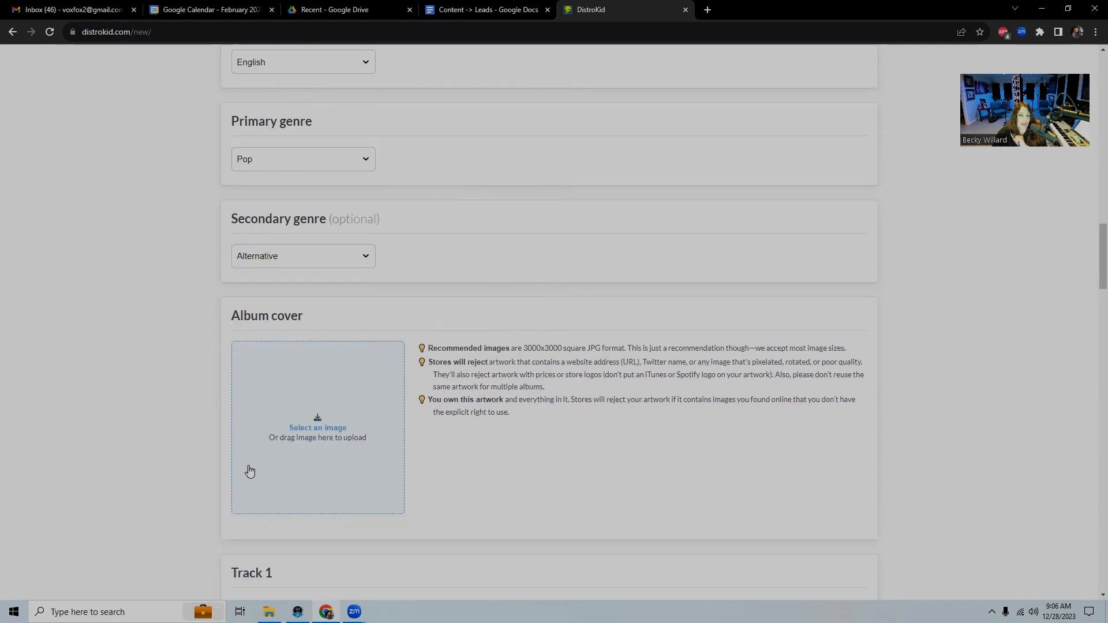
{"action": "scroll", "coordinate": [564, 485], "scroll_direction": "down", "scroll_amount": 6}
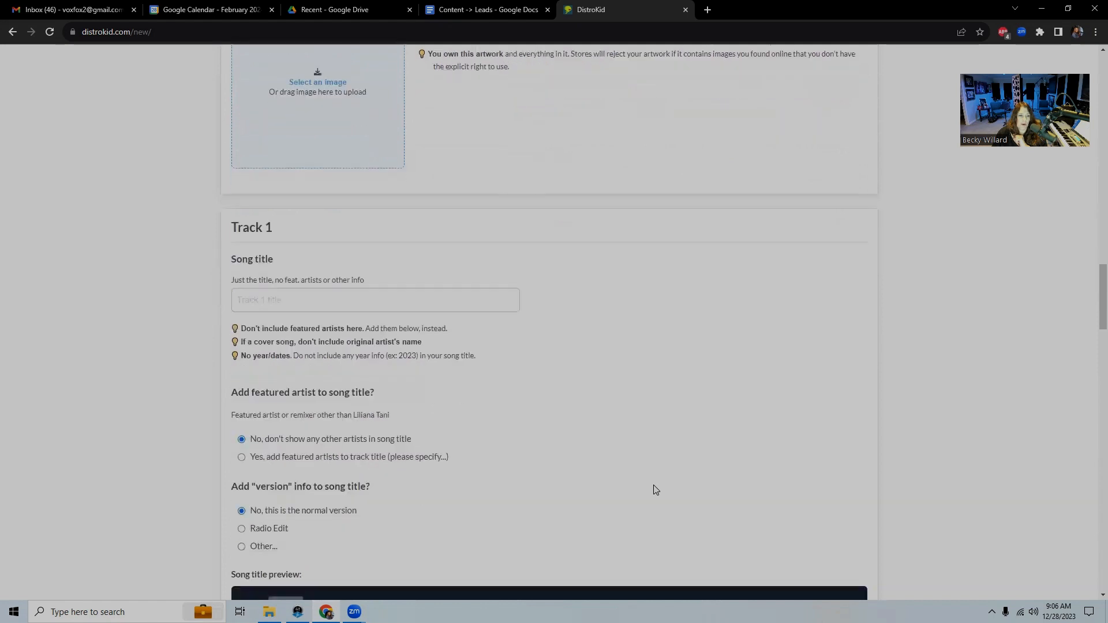
Enter 'Little Ditty' in the Track 1 Song title field
{"action": "left_click", "coordinate": [328, 308]}
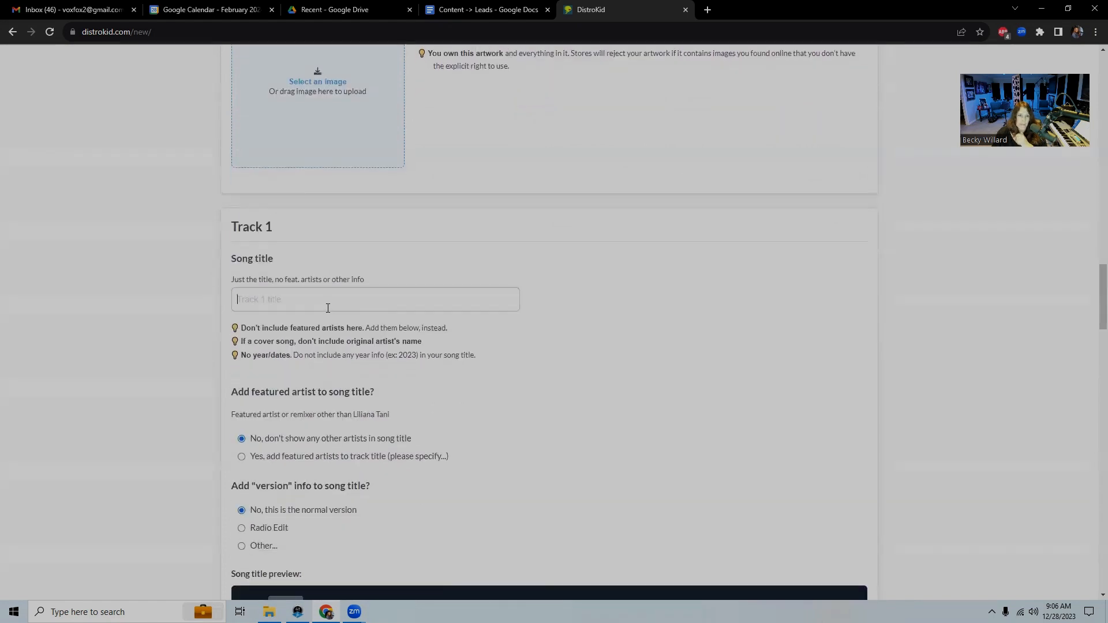
{"action": "type", "text": "L"}
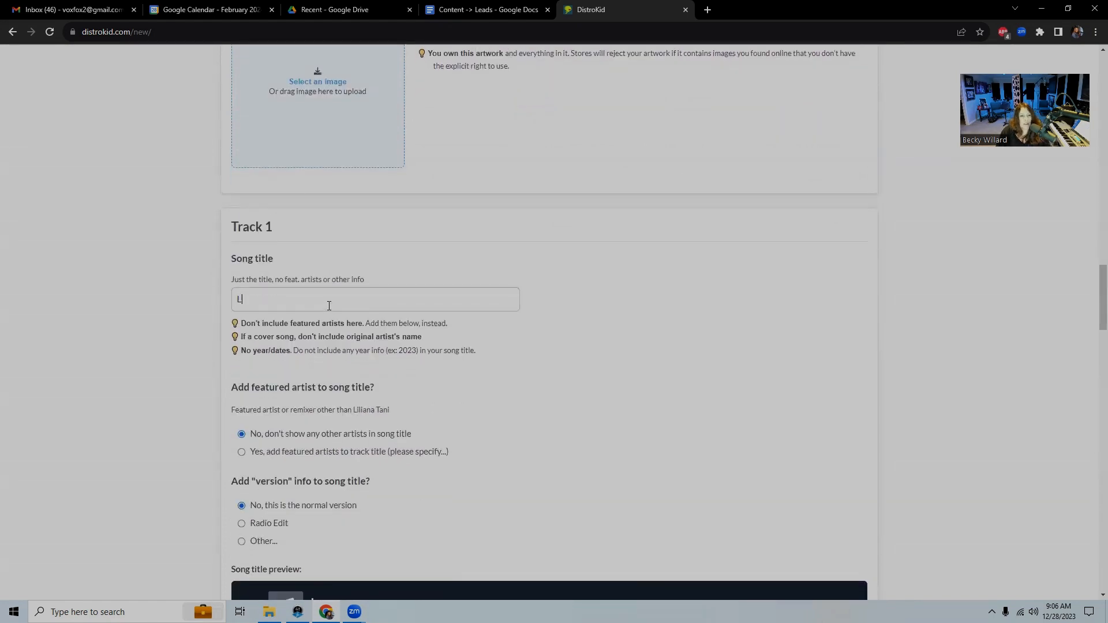
{"action": "type", "text": "ittle Ditty"}
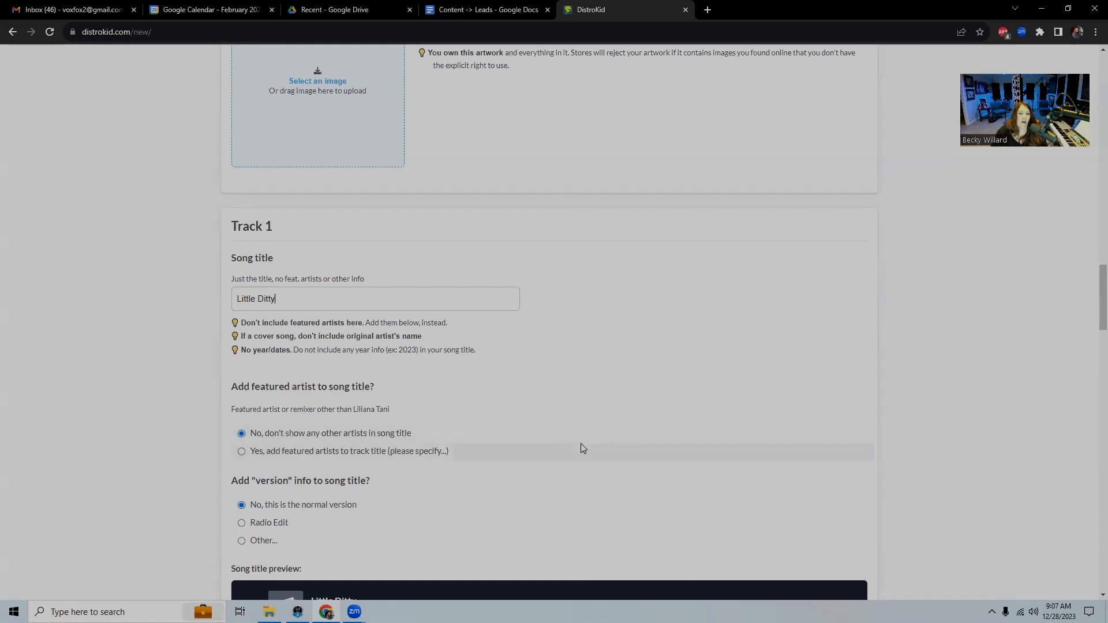
{"action": "scroll", "coordinate": [571, 444], "scroll_direction": "down", "scroll_amount": 2}
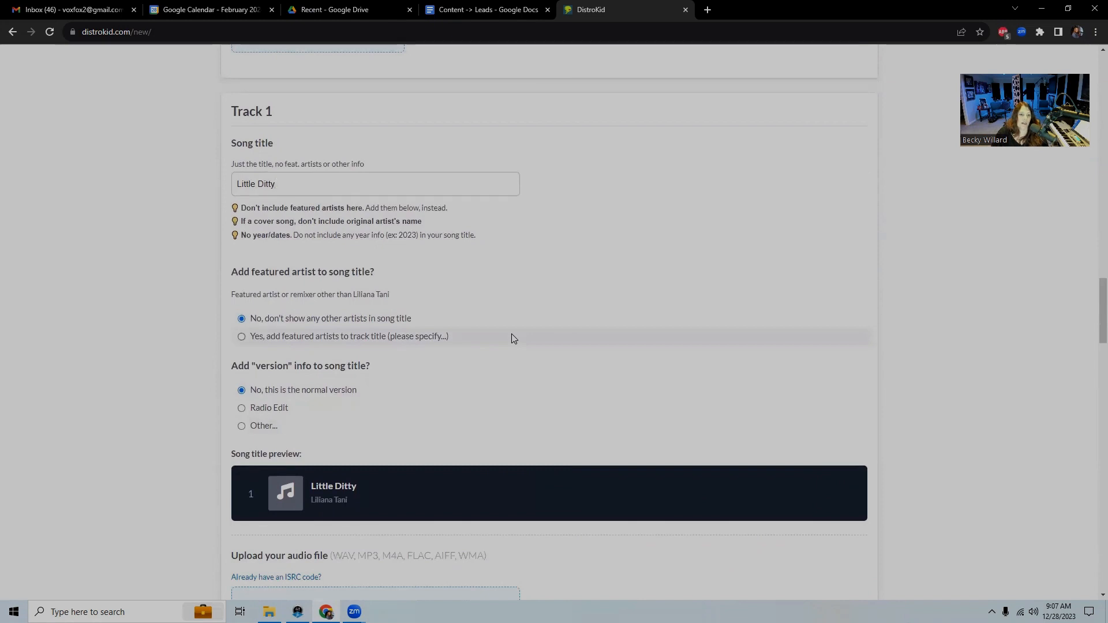
Add a featured artist to Track 1's title with the Featured artist role, entering the artist's name
{"action": "left_click", "coordinate": [241, 338]}
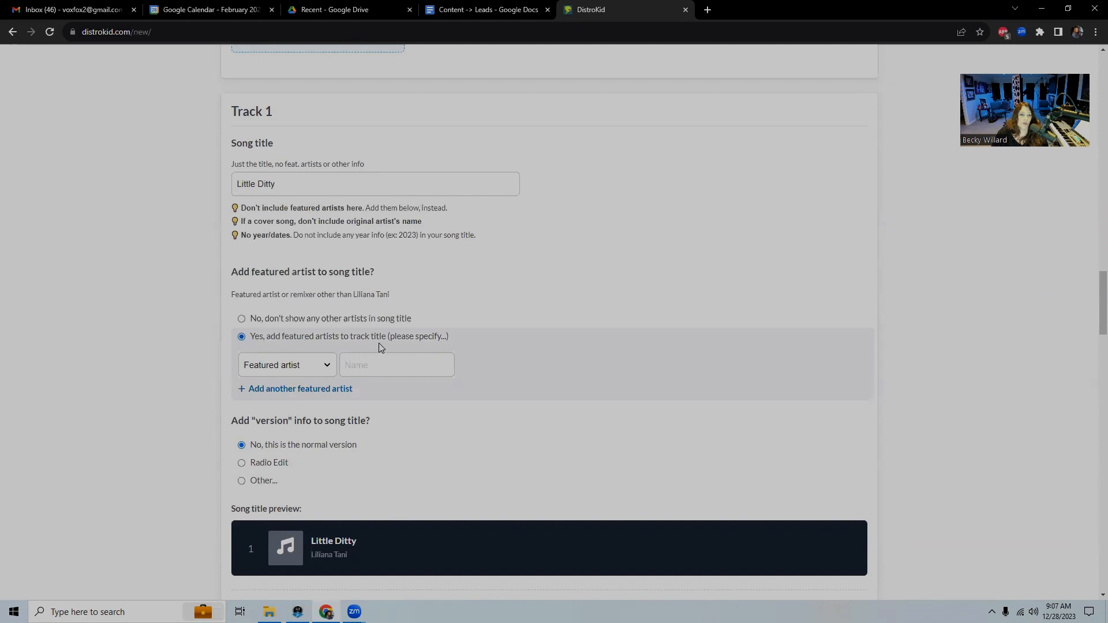
{"action": "left_click", "coordinate": [327, 369]}
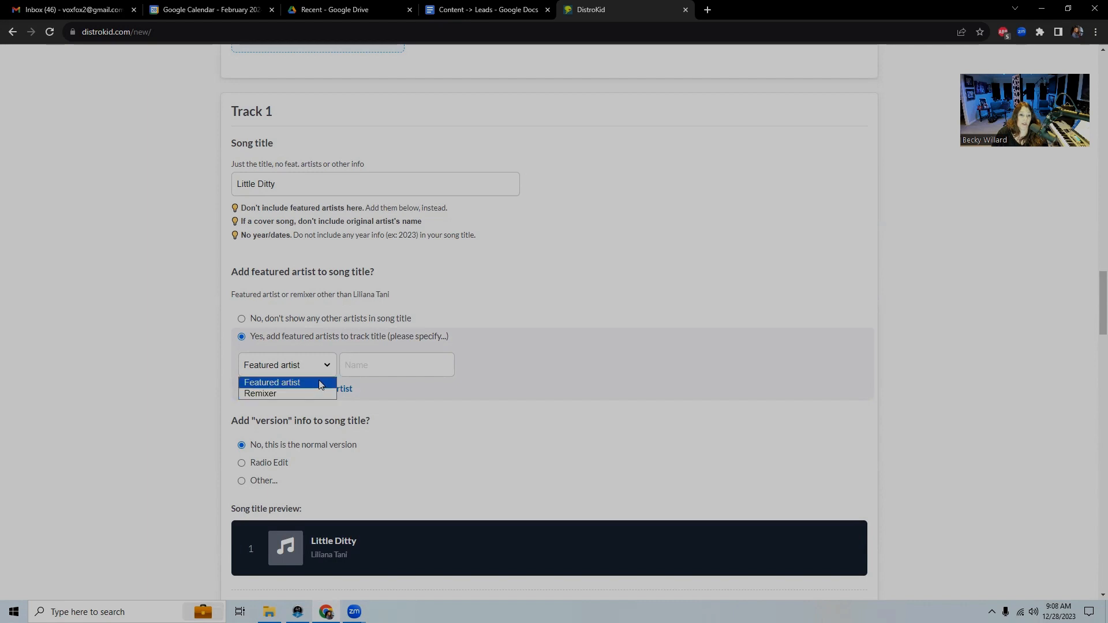
{"action": "left_click", "coordinate": [321, 385]}
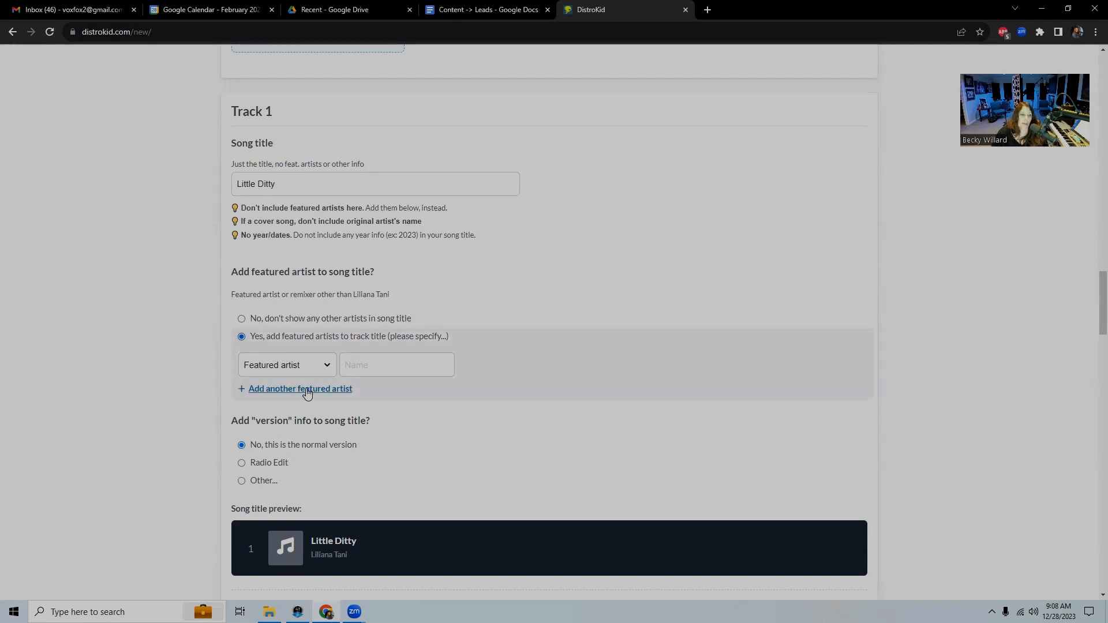
{"action": "left_click", "coordinate": [358, 366]}
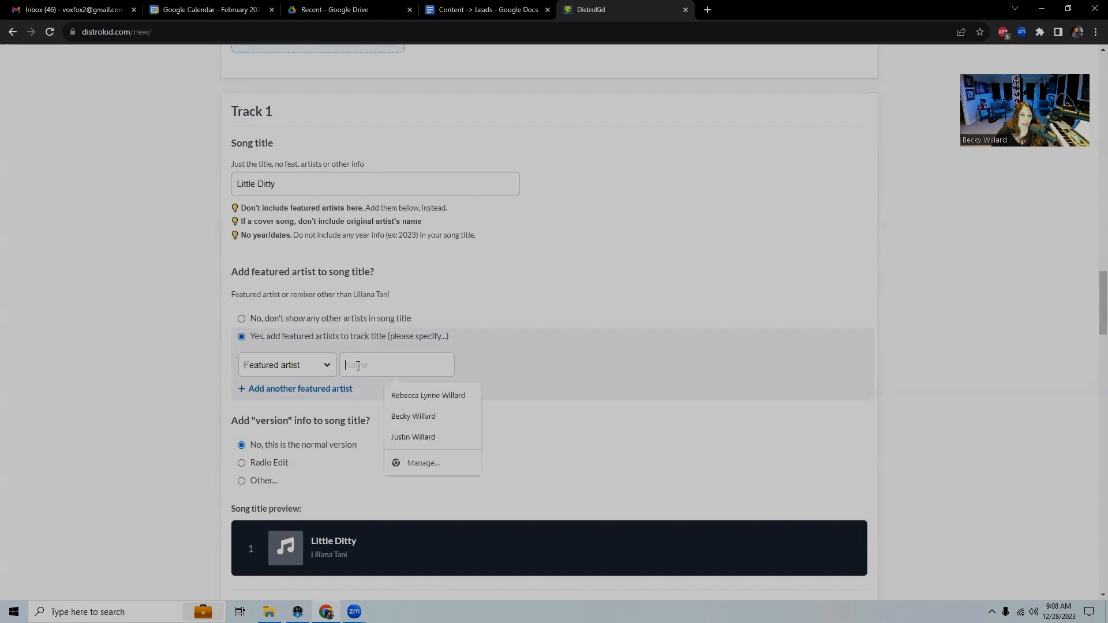
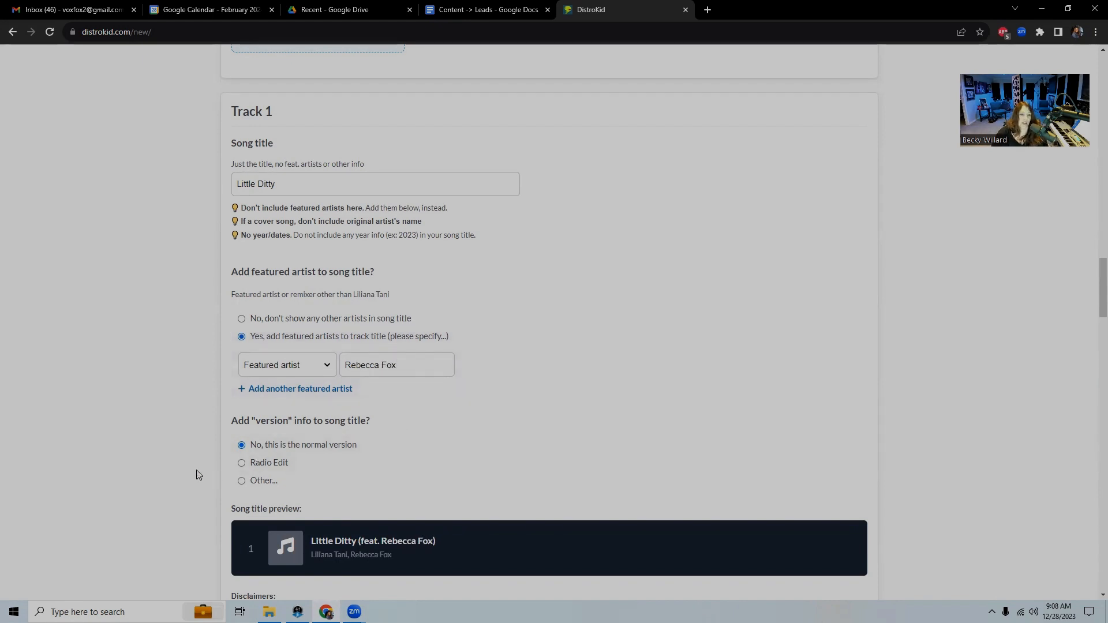
{"action": "scroll", "coordinate": [81, 430], "scroll_direction": "down", "scroll_amount": 1}
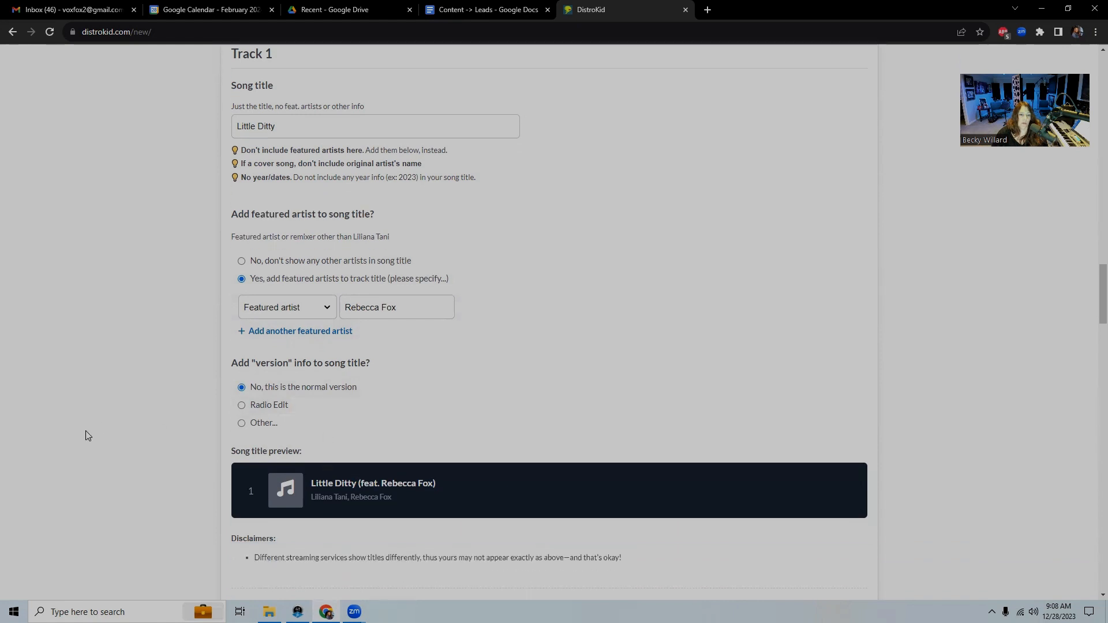
{"action": "scroll", "coordinate": [87, 436], "scroll_direction": "down", "scroll_amount": 2}
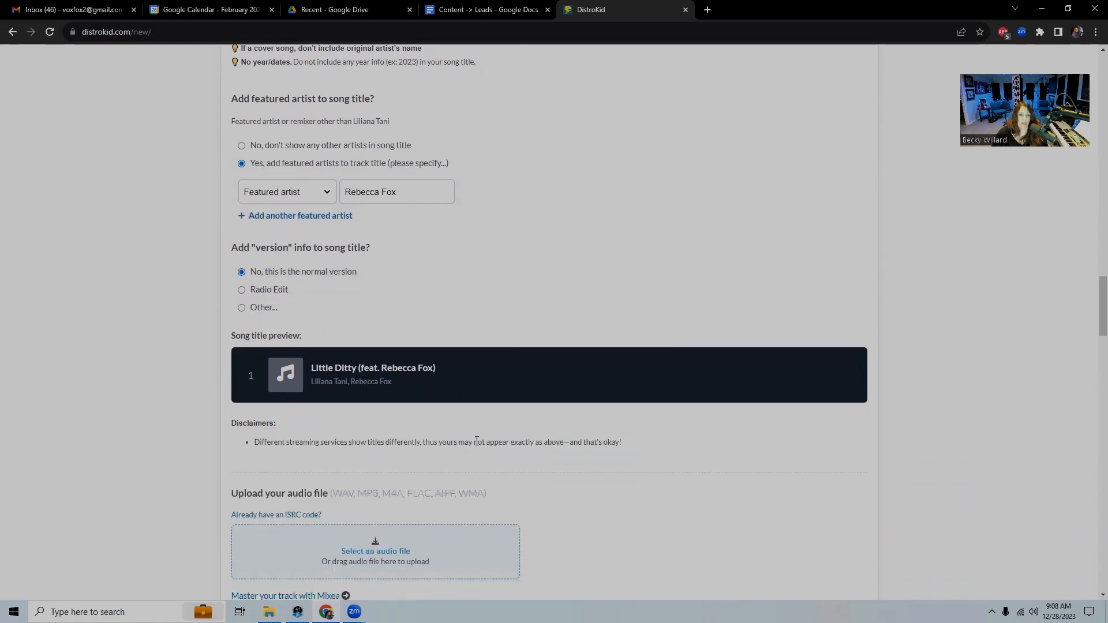
{"action": "scroll", "coordinate": [724, 483], "scroll_direction": "down", "scroll_amount": 2}
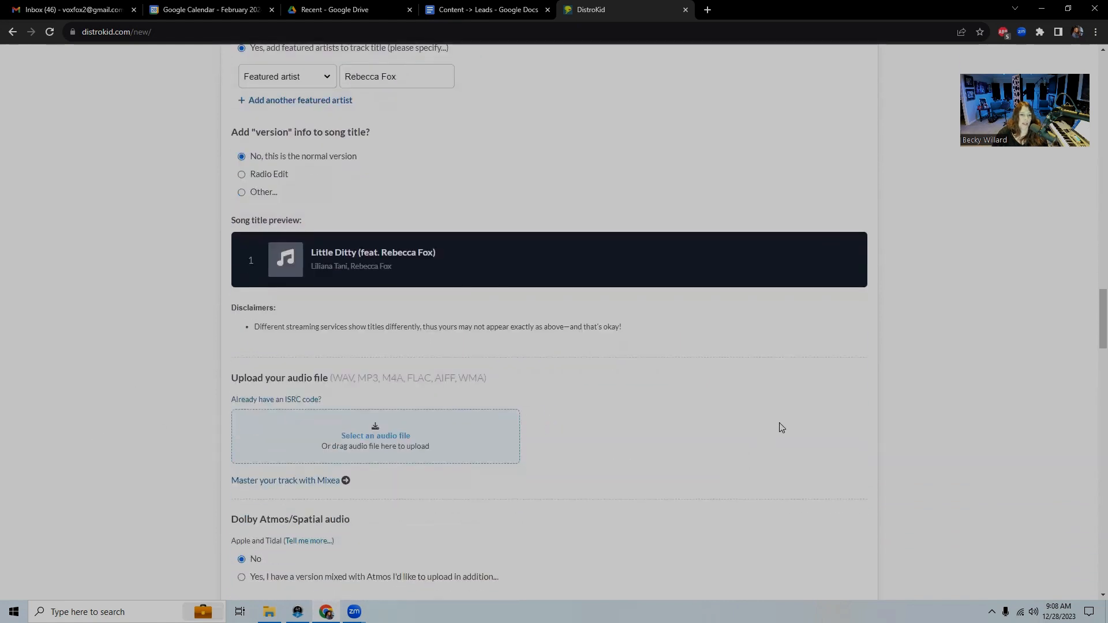
{"action": "scroll", "coordinate": [781, 428], "scroll_direction": "down", "scroll_amount": 2}
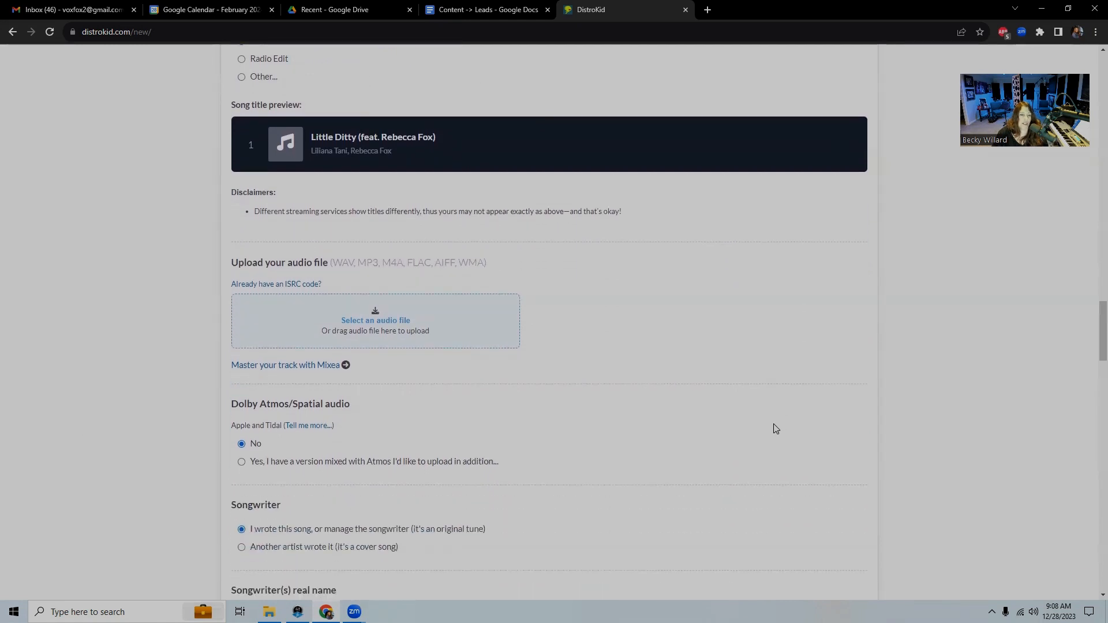
{"action": "scroll", "coordinate": [770, 426], "scroll_direction": "up", "scroll_amount": 5}
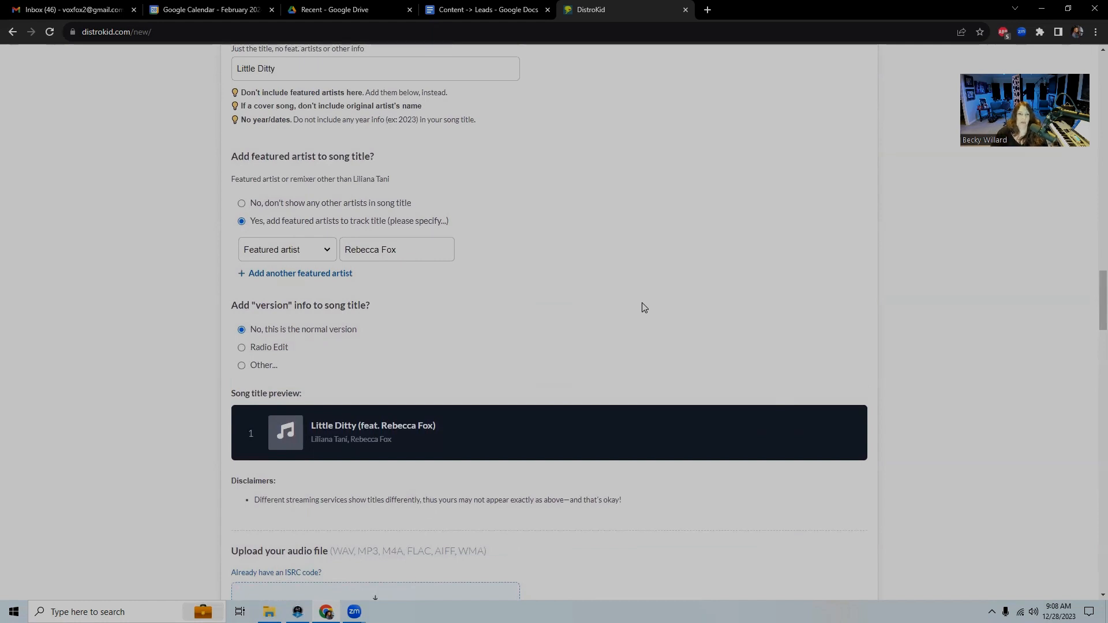
{"action": "scroll", "coordinate": [644, 307], "scroll_direction": "up", "scroll_amount": 2}
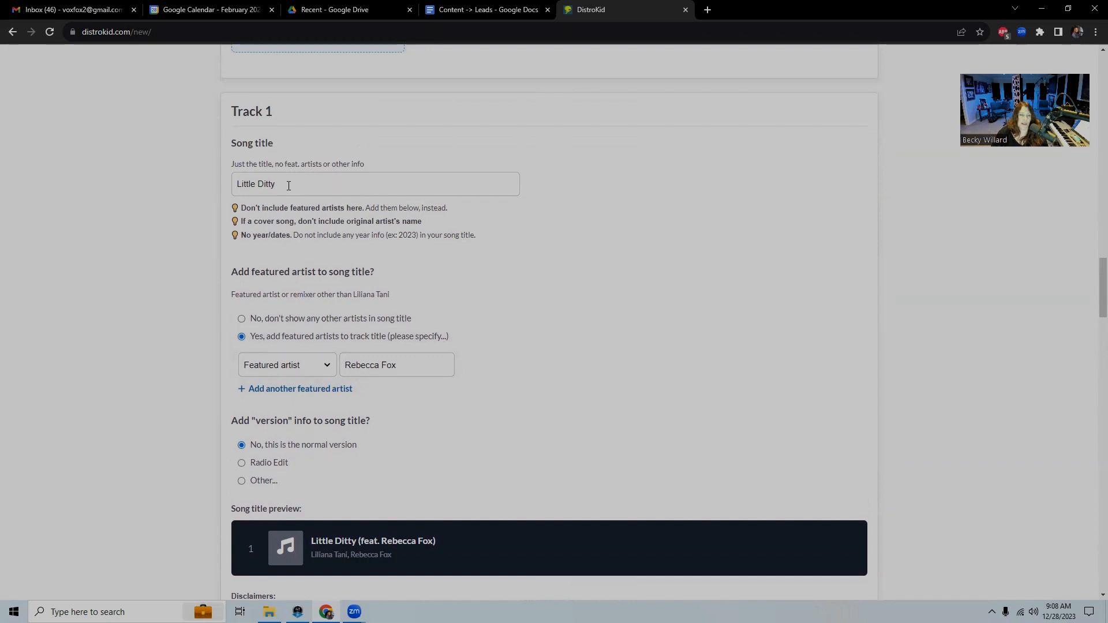
{"action": "scroll", "coordinate": [763, 468], "scroll_direction": "down", "scroll_amount": 15}
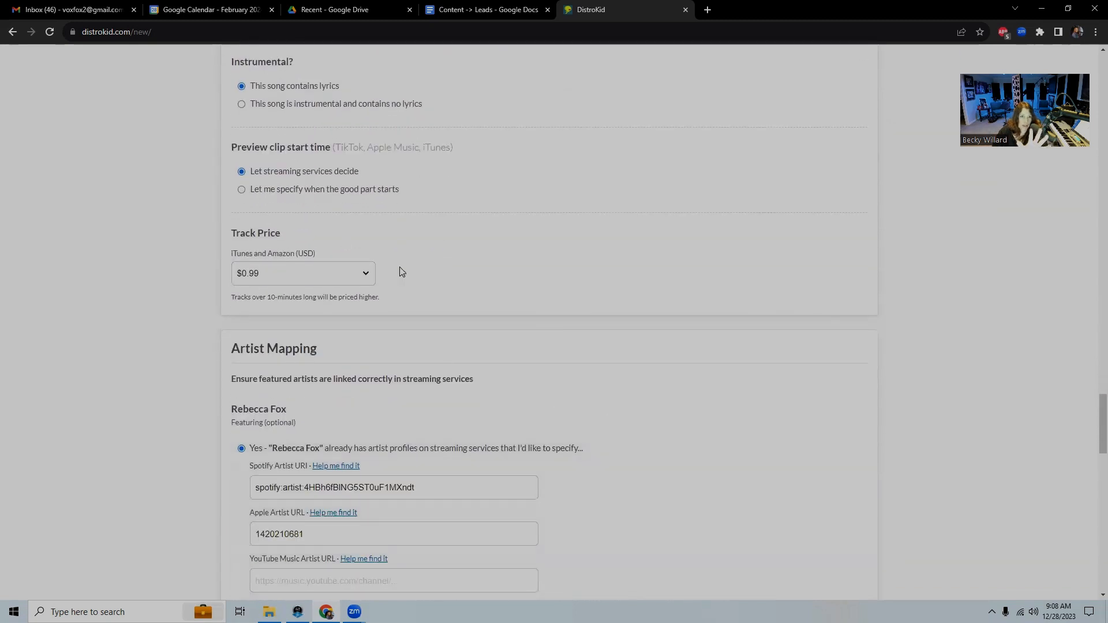
In Artist Mapping, mark the featured artist as having no streaming-service artist profiles yet
{"action": "scroll", "coordinate": [398, 272], "scroll_direction": "up", "scroll_amount": 3}
{"action": "scroll", "coordinate": [543, 345], "scroll_direction": "down", "scroll_amount": 6}
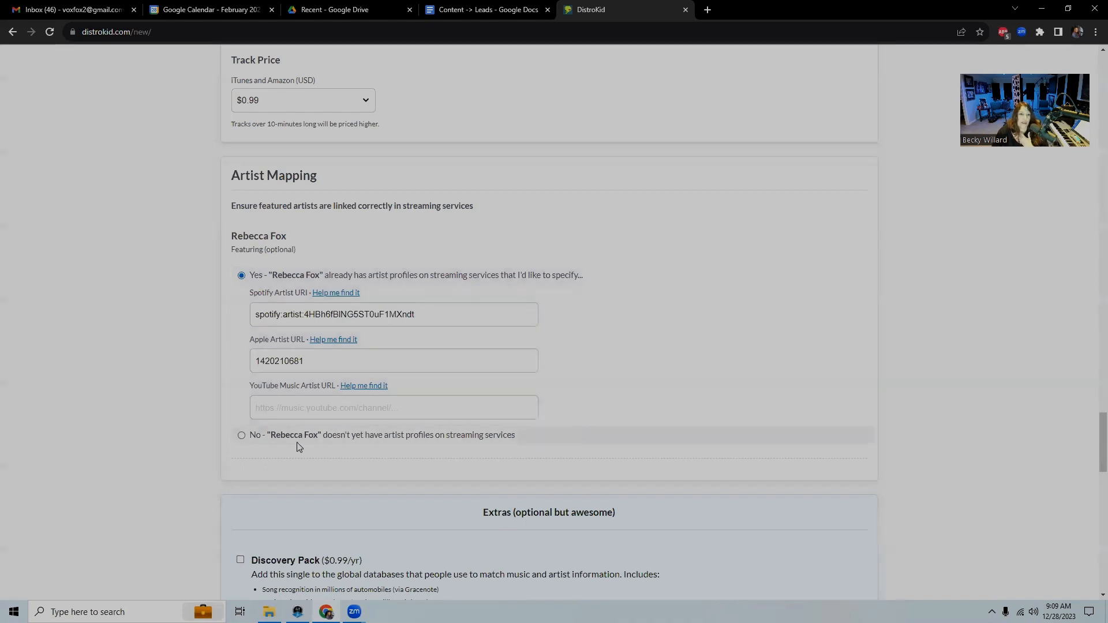
{"action": "left_click", "coordinate": [241, 437]}
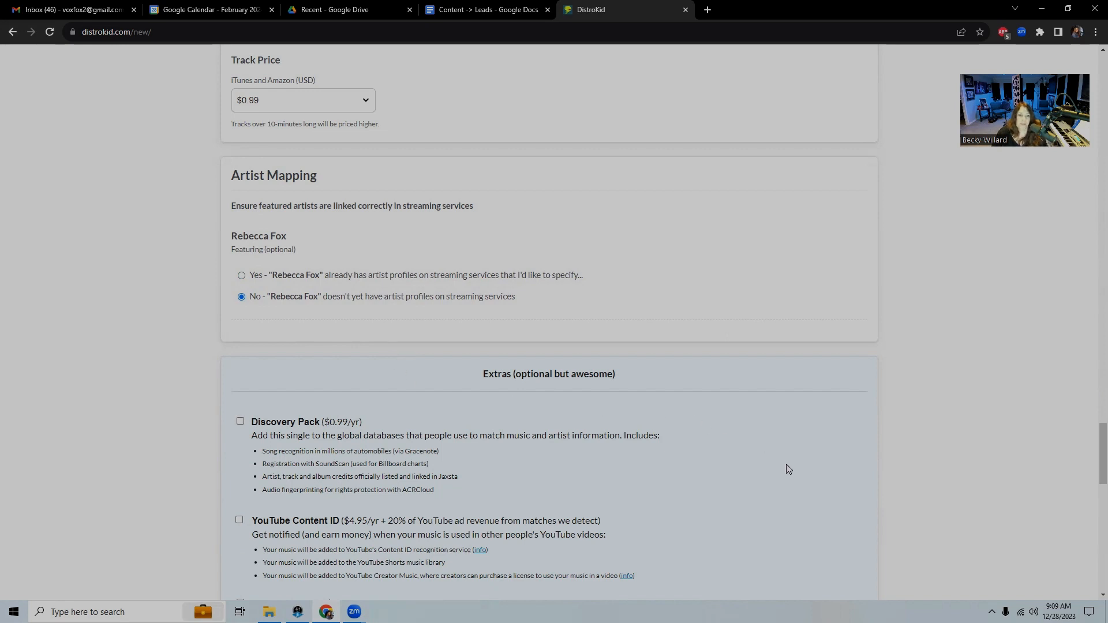
{"action": "scroll", "coordinate": [789, 469], "scroll_direction": "down", "scroll_amount": 3}
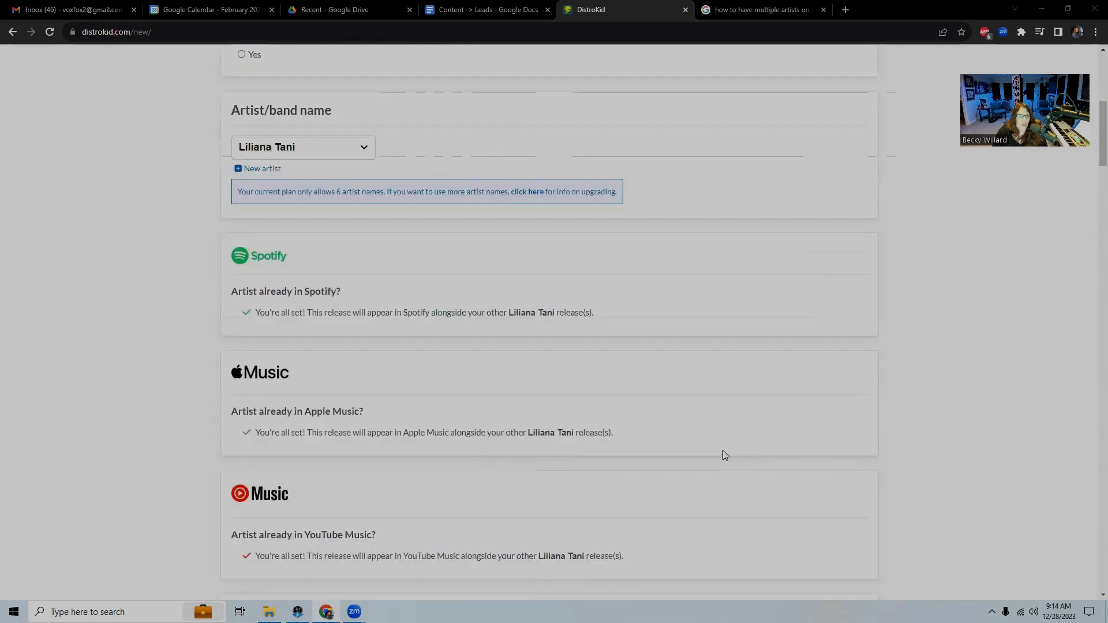
Change the Artist/band name dropdown to a different existing artist on the account
{"action": "scroll", "coordinate": [724, 454], "scroll_direction": "up", "scroll_amount": 3}
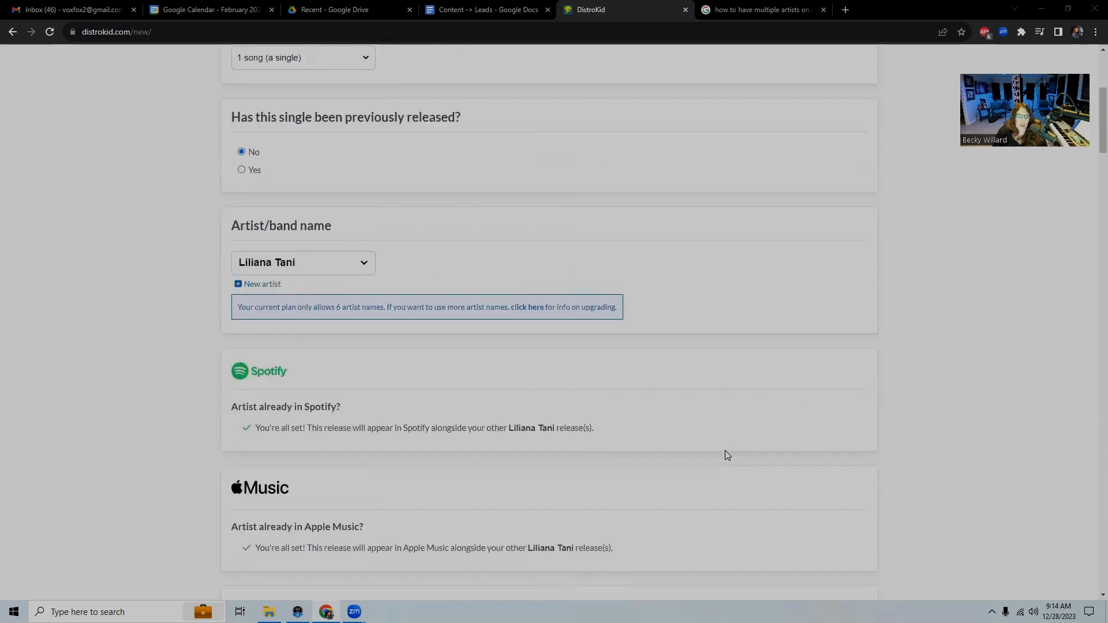
{"action": "scroll", "coordinate": [778, 464], "scroll_direction": "up", "scroll_amount": 1}
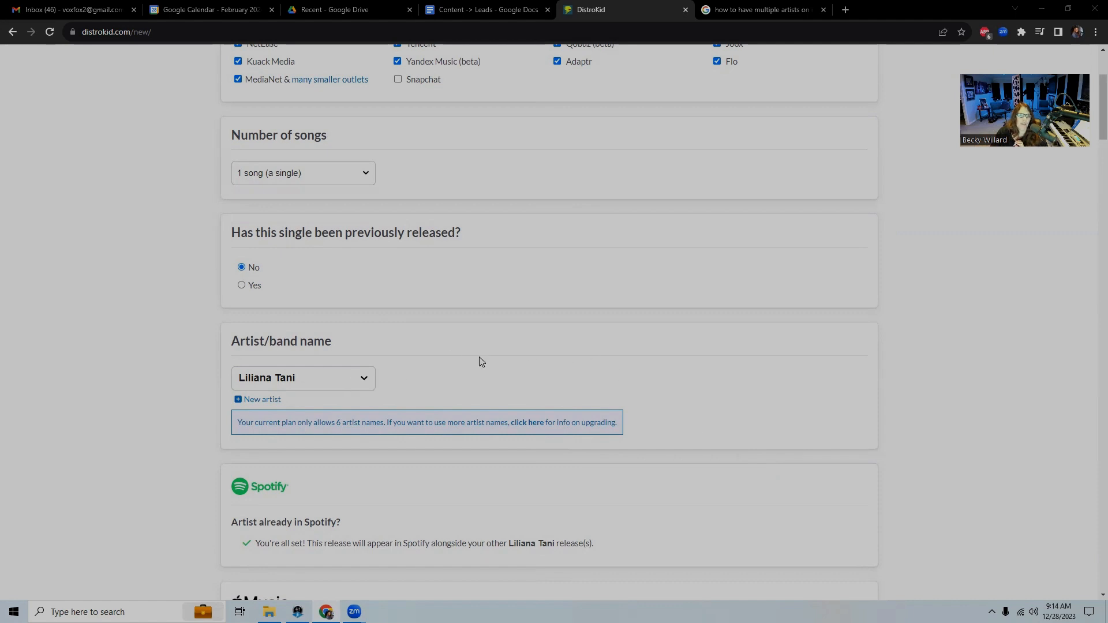
{"action": "scroll", "coordinate": [487, 350], "scroll_direction": "up", "scroll_amount": 3}
{"action": "scroll", "coordinate": [525, 360], "scroll_direction": "down", "scroll_amount": 3}
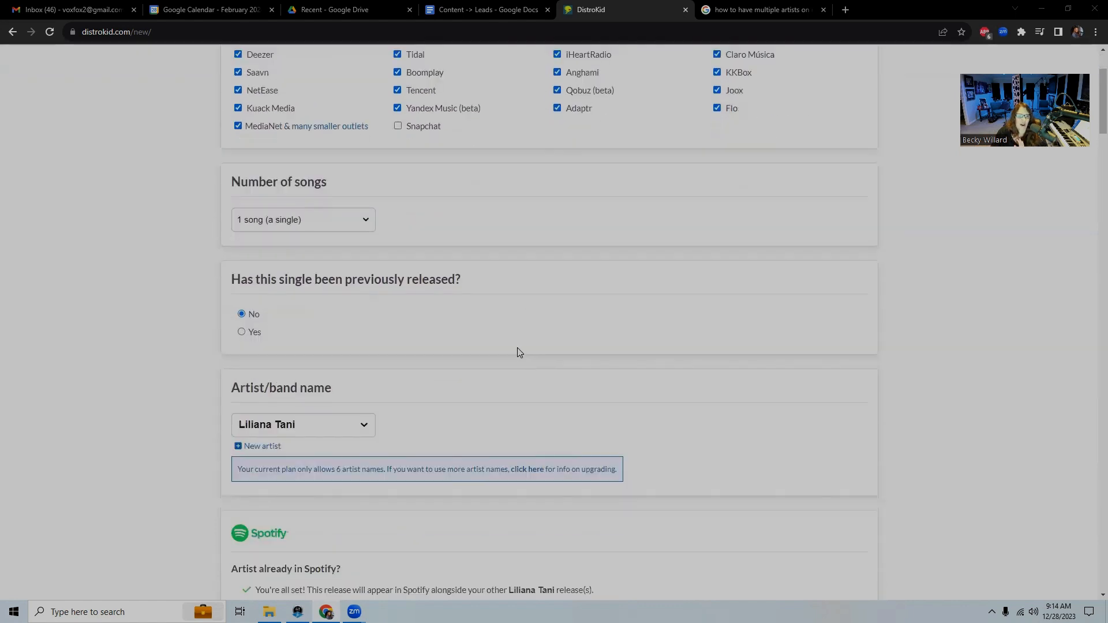
{"action": "left_click", "coordinate": [367, 384]}
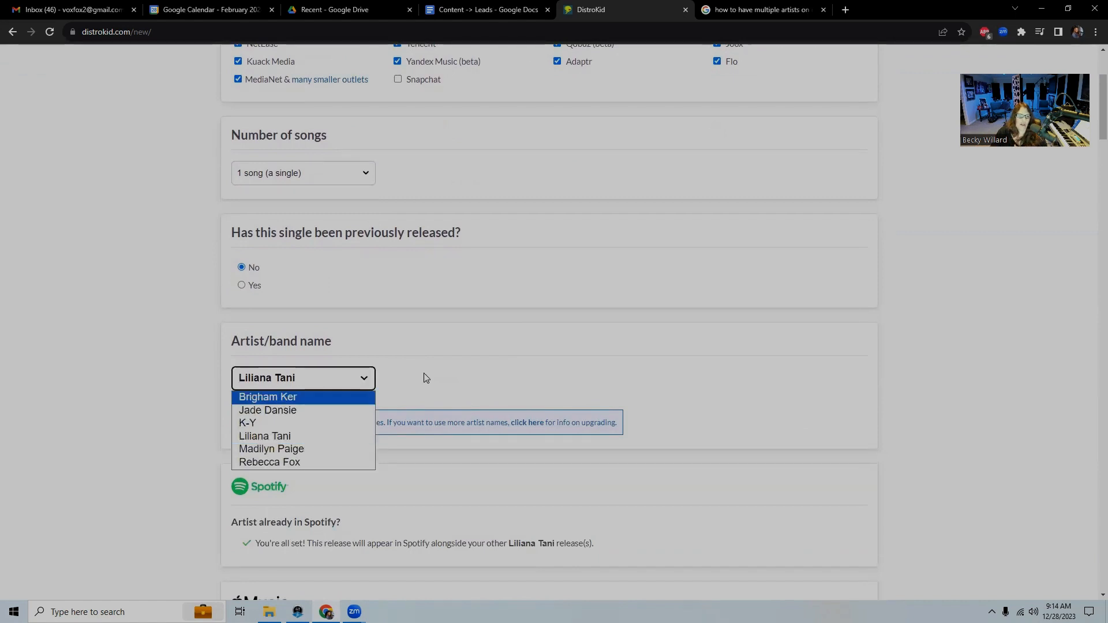
{"action": "left_click", "coordinate": [274, 464]}
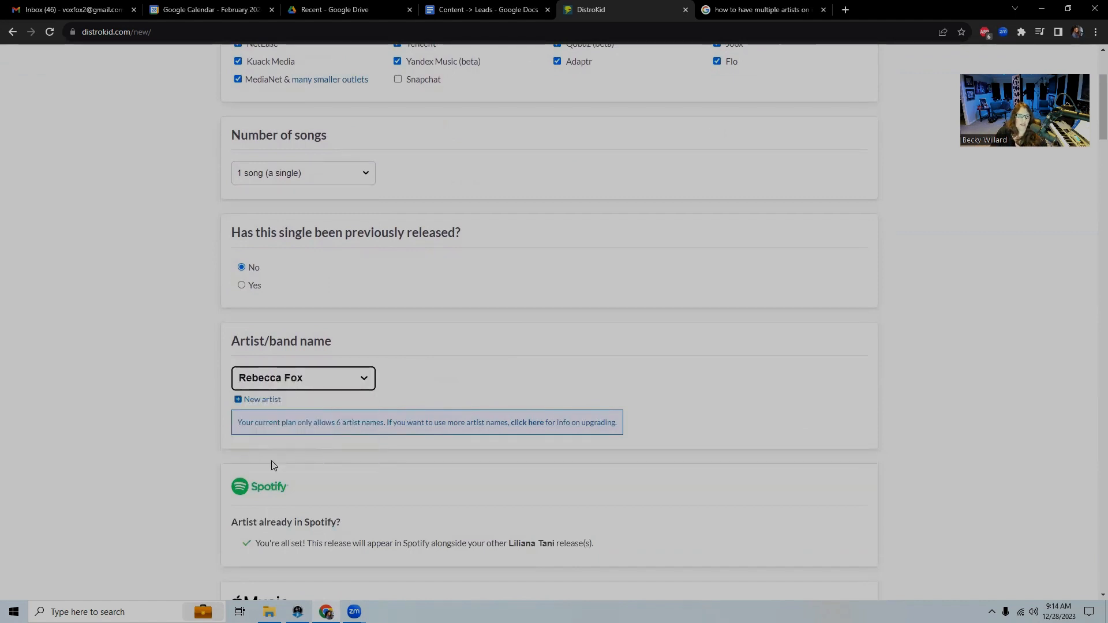
{"action": "left_click", "coordinate": [365, 380]}
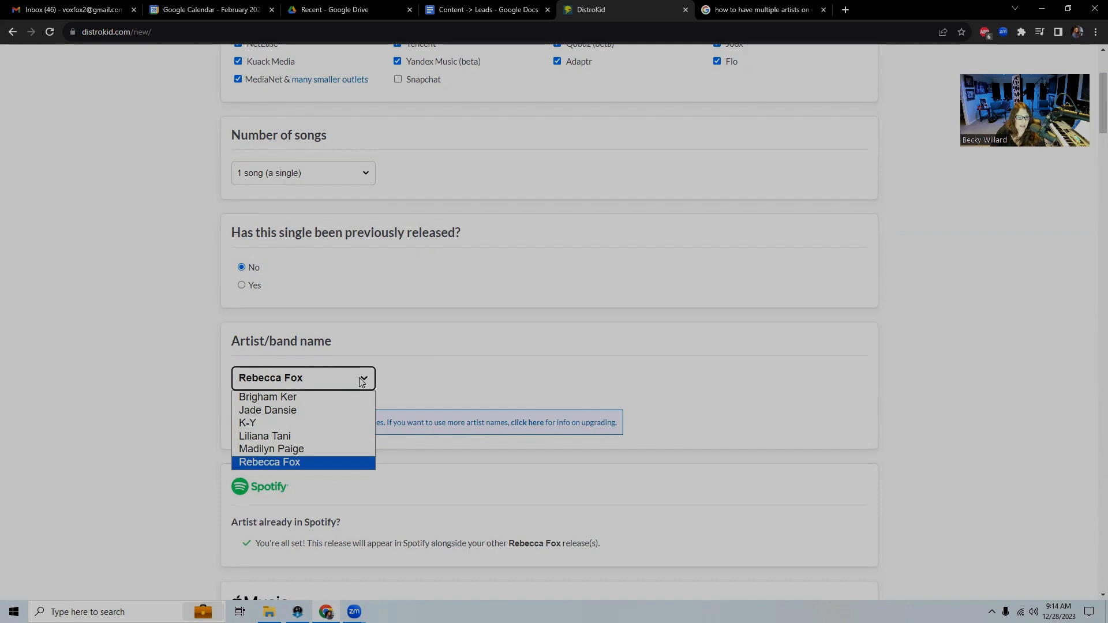
{"action": "left_click", "coordinate": [363, 380]}
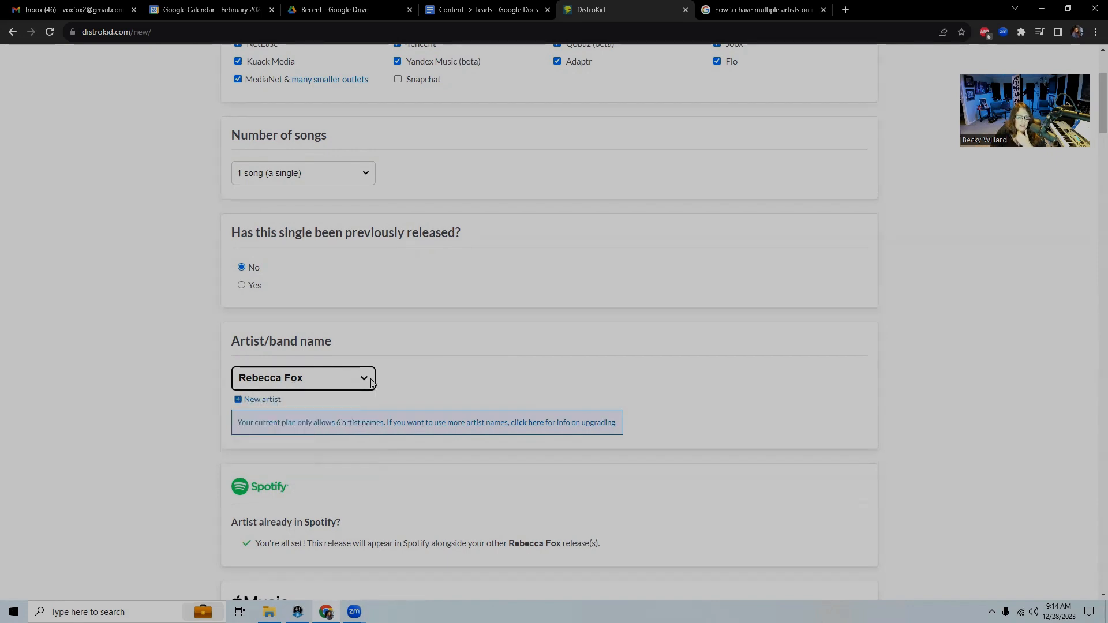
{"action": "scroll", "coordinate": [449, 477], "scroll_direction": "down", "scroll_amount": 1}
{"action": "scroll", "coordinate": [448, 477], "scroll_direction": "down", "scroll_amount": 7}
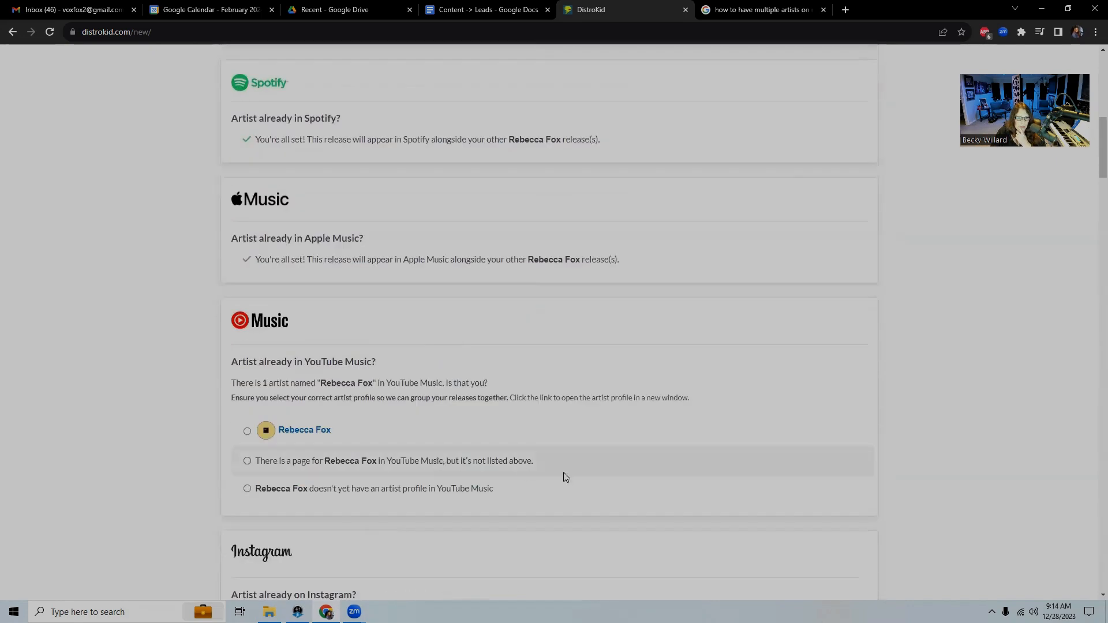
{"action": "scroll", "coordinate": [556, 447], "scroll_direction": "up", "scroll_amount": 4}
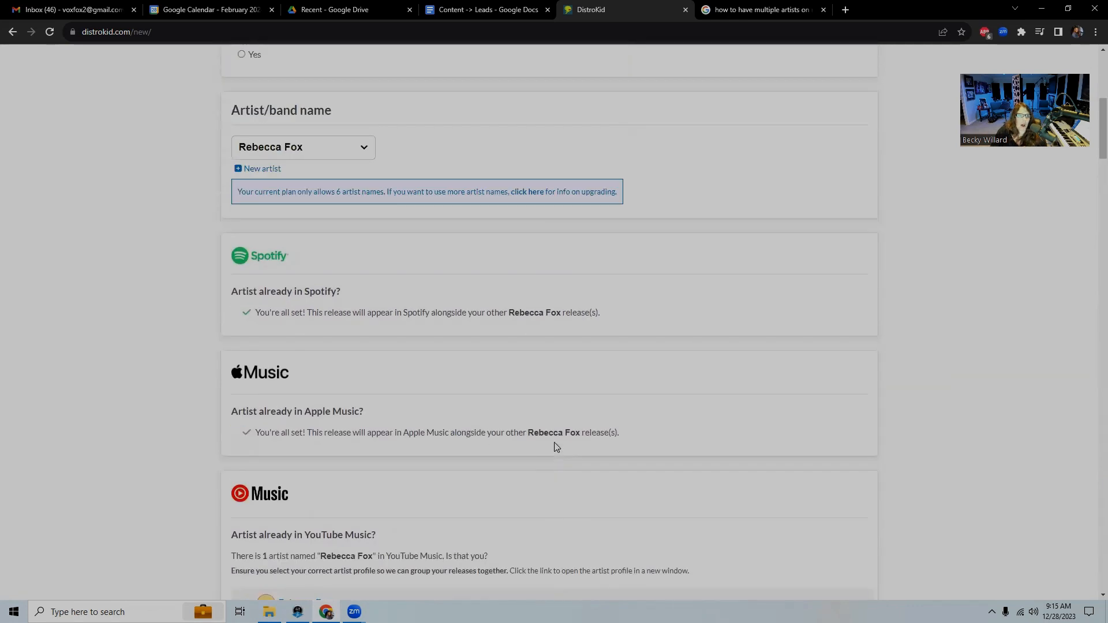
{"action": "scroll", "coordinate": [555, 447], "scroll_direction": "up", "scroll_amount": 1}
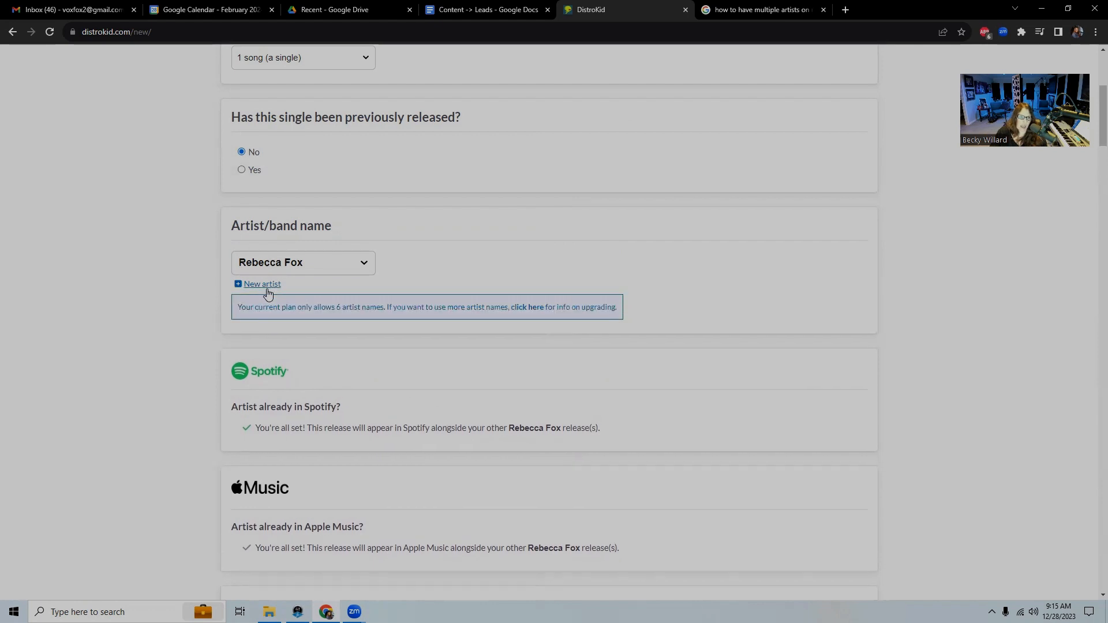
{"action": "left_click", "coordinate": [365, 265]}
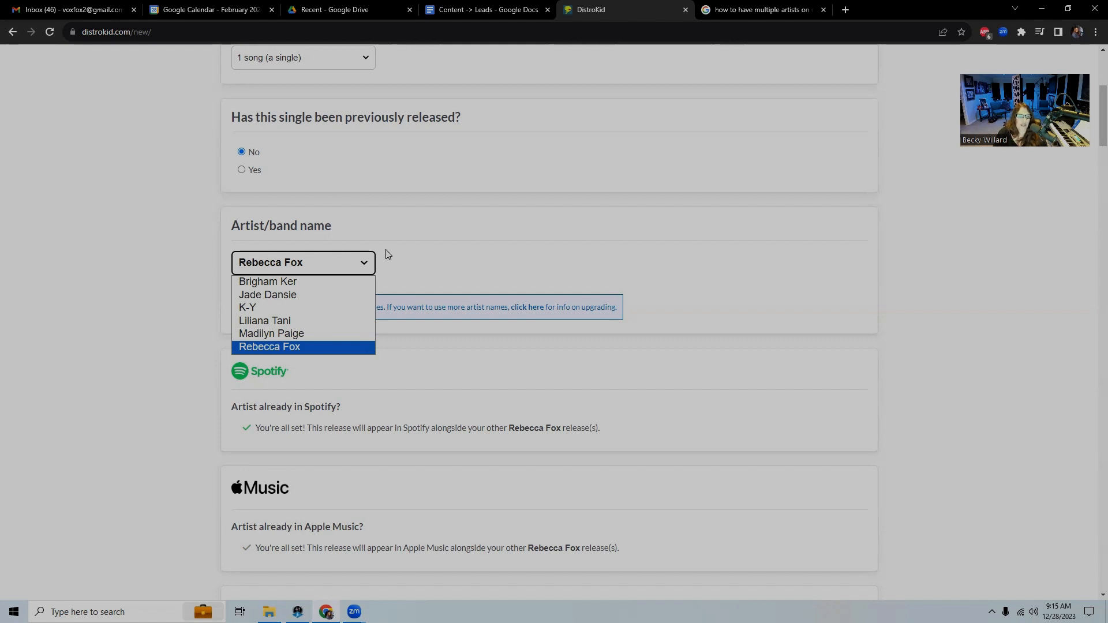
{"action": "left_click", "coordinate": [364, 267]}
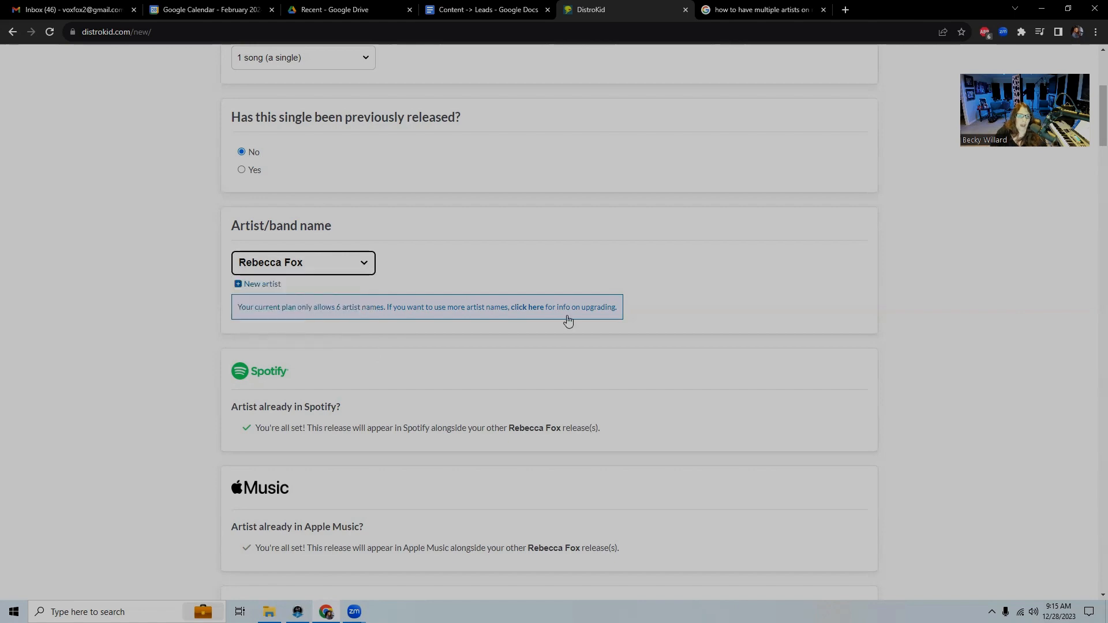
{"action": "scroll", "coordinate": [750, 372], "scroll_direction": "down", "scroll_amount": 7}
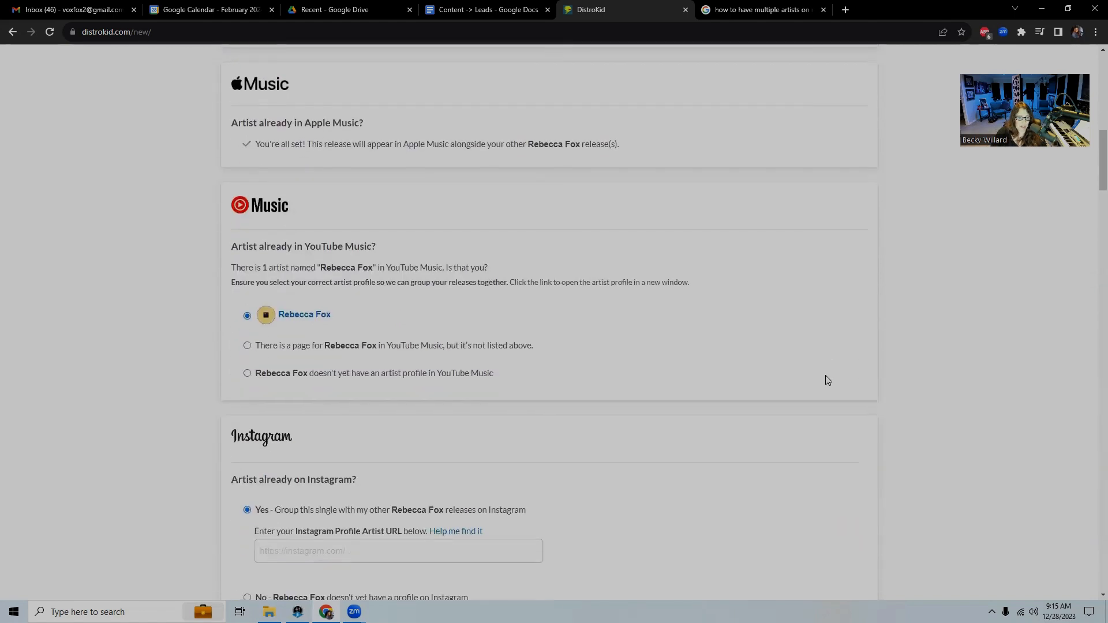
{"action": "scroll", "coordinate": [819, 378], "scroll_direction": "down", "scroll_amount": 6}
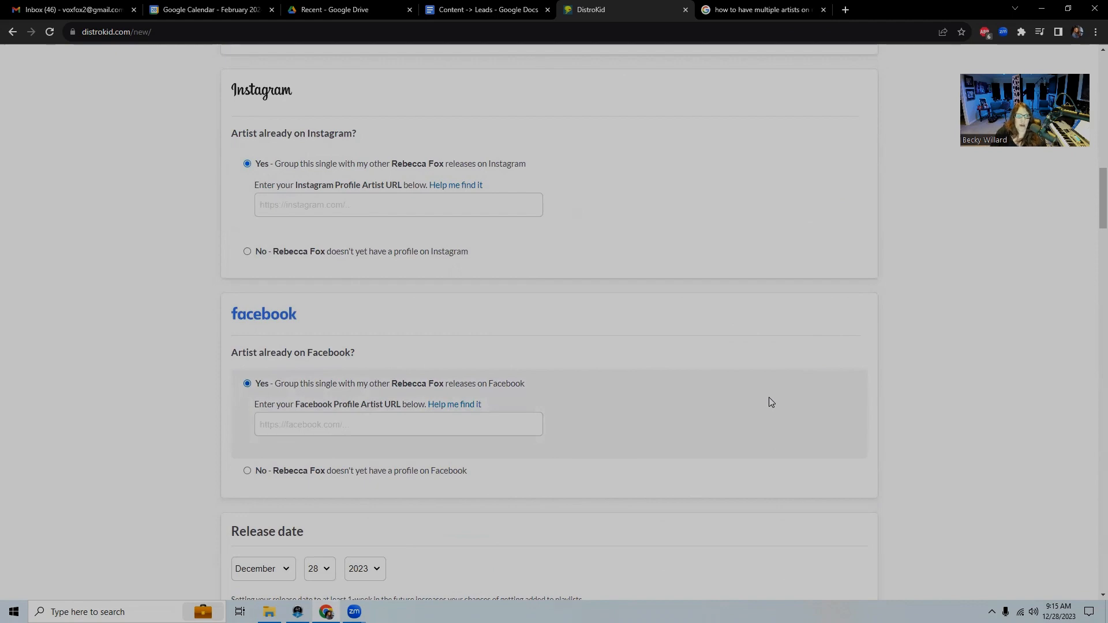
{"action": "scroll", "coordinate": [773, 402], "scroll_direction": "up", "scroll_amount": 5}
{"action": "scroll", "coordinate": [773, 402], "scroll_direction": "down", "scroll_amount": 5}
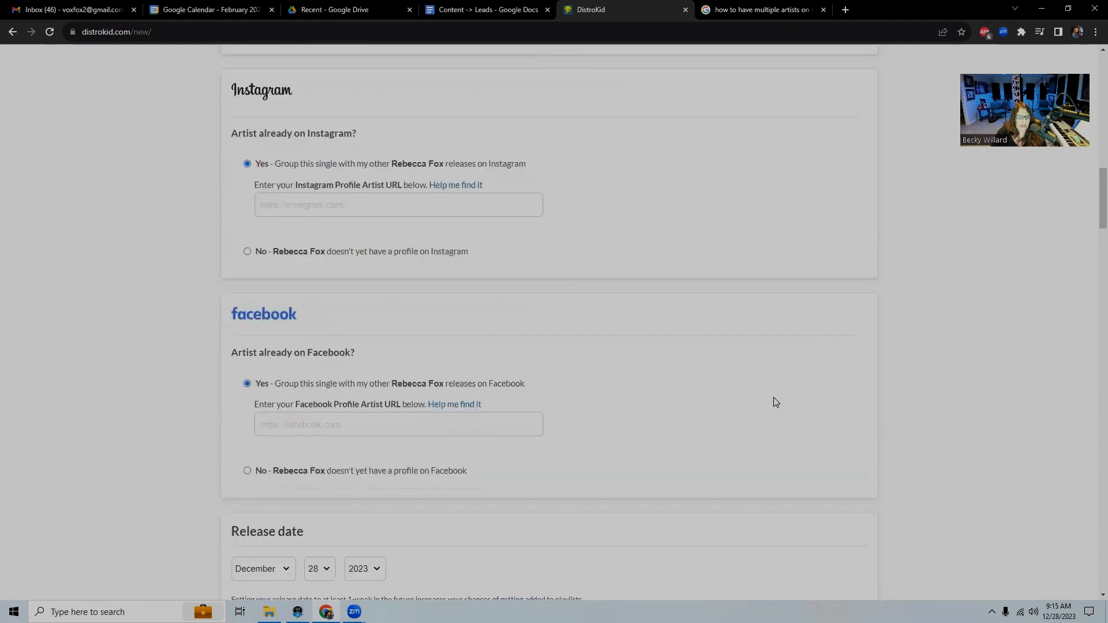
{"action": "scroll", "coordinate": [782, 399], "scroll_direction": "up", "scroll_amount": 5}
{"action": "scroll", "coordinate": [788, 400], "scroll_direction": "up", "scroll_amount": 13}
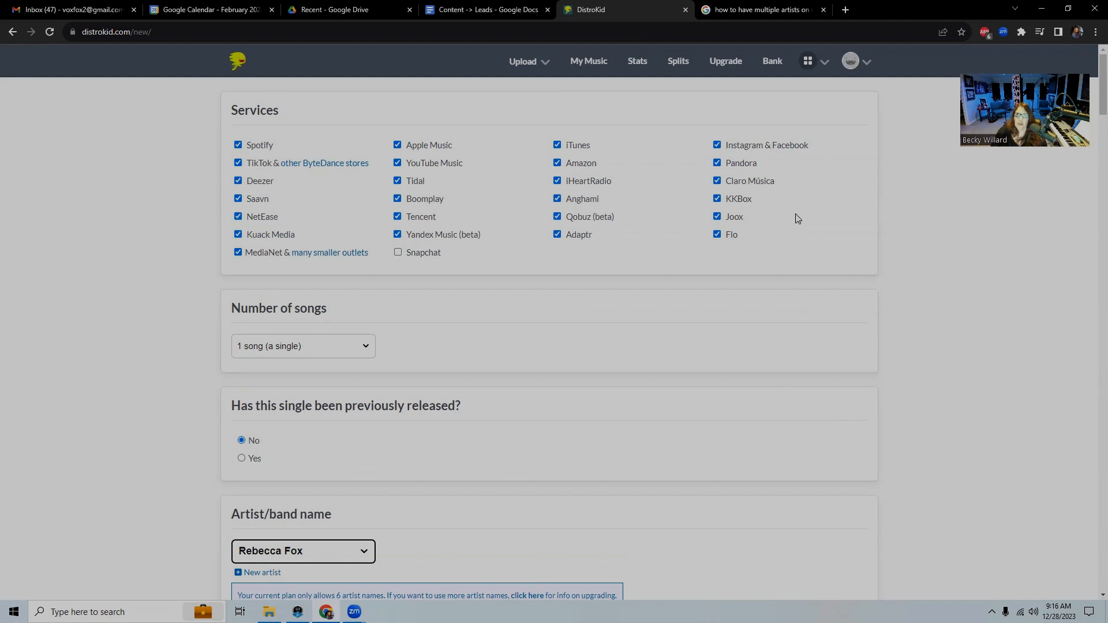
Leave the unsaved upload via My Music and open the Credits for Someday (Angry Song)
{"action": "left_click", "coordinate": [595, 67]}
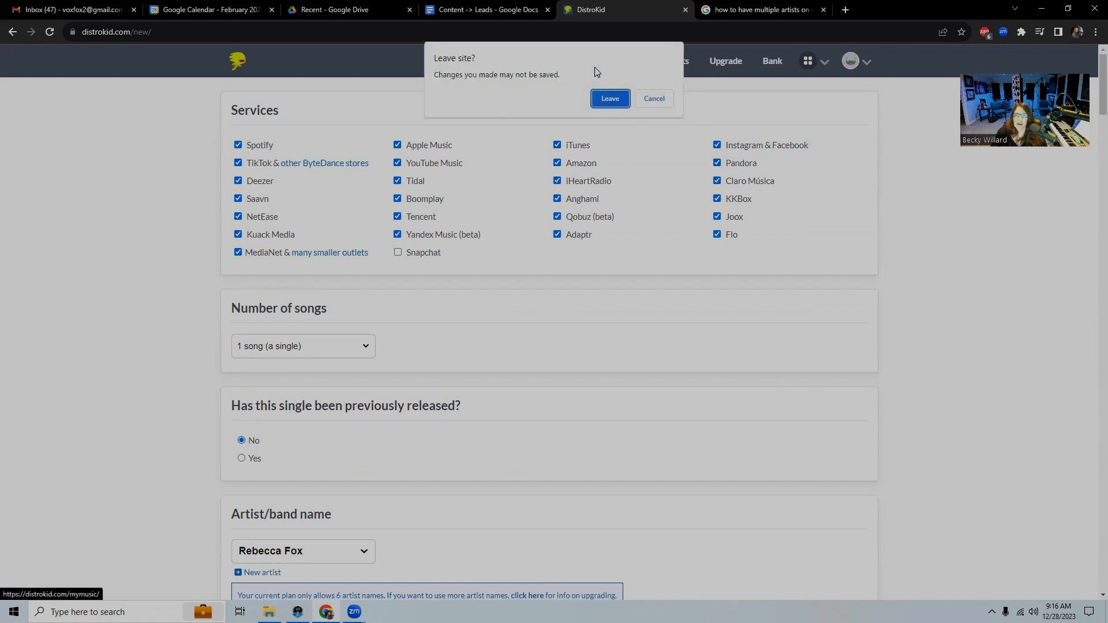
{"action": "left_click", "coordinate": [609, 99]}
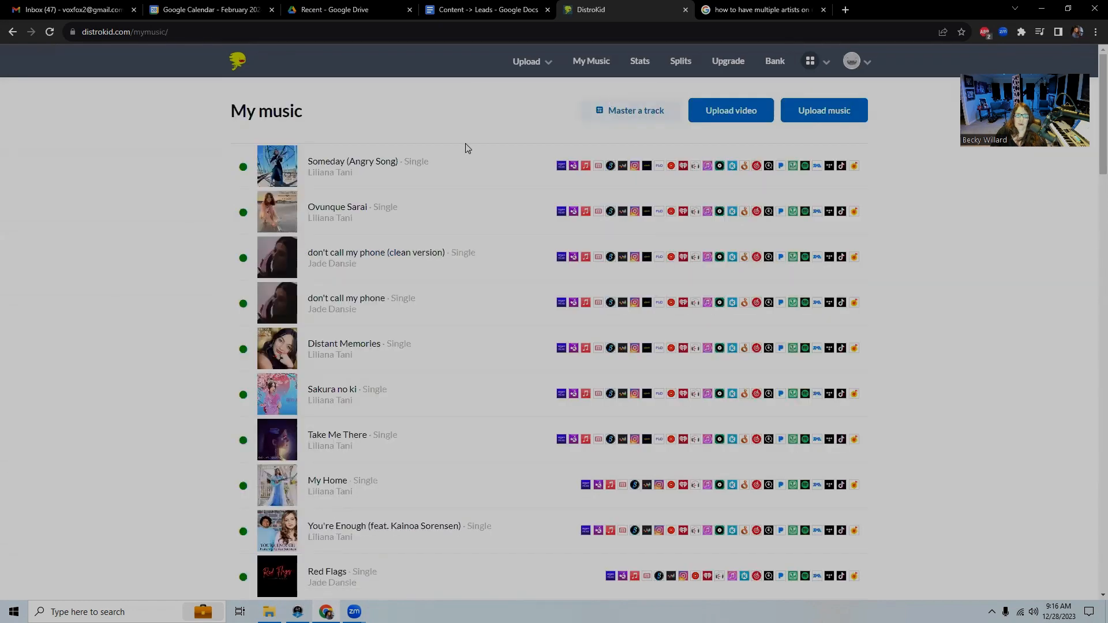
{"action": "left_click", "coordinate": [378, 167]}
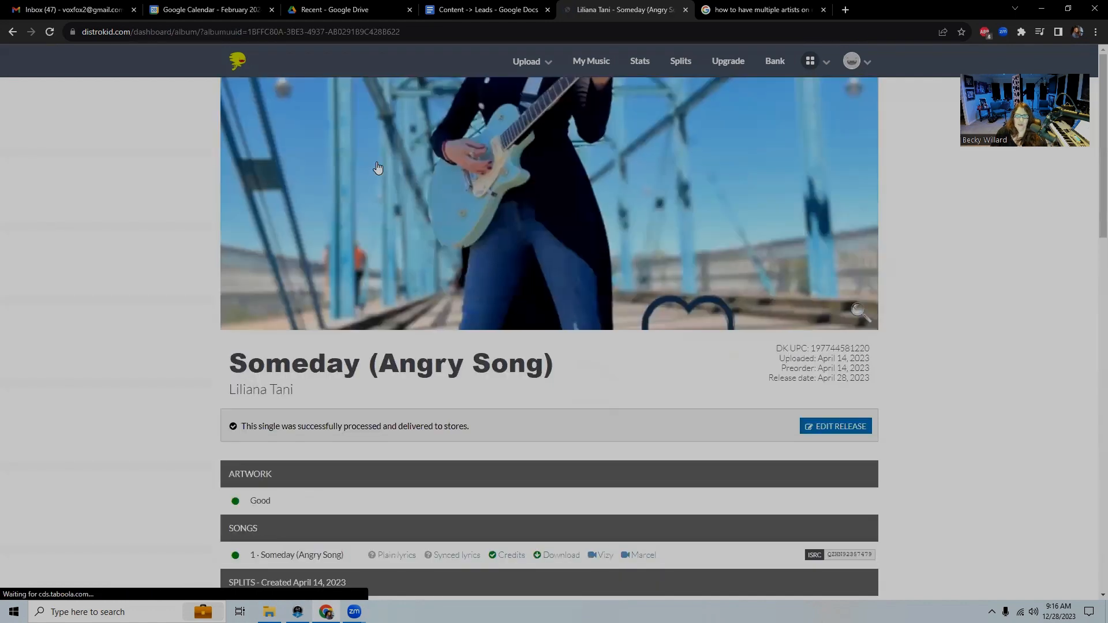
{"action": "scroll", "coordinate": [977, 480], "scroll_direction": "down", "scroll_amount": 2}
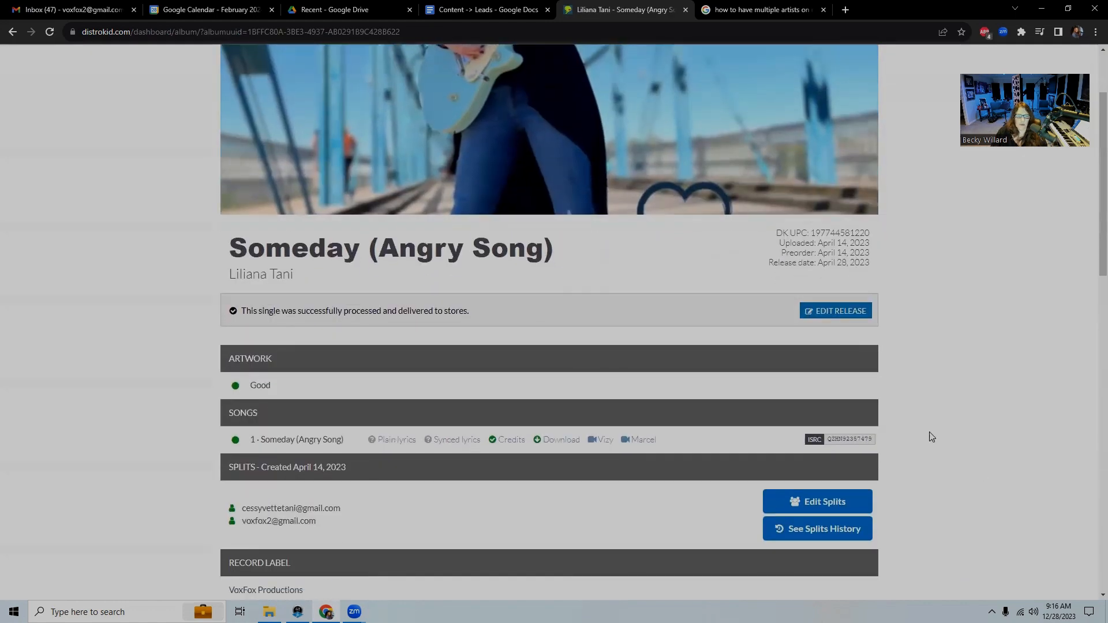
{"action": "left_click", "coordinate": [511, 441]}
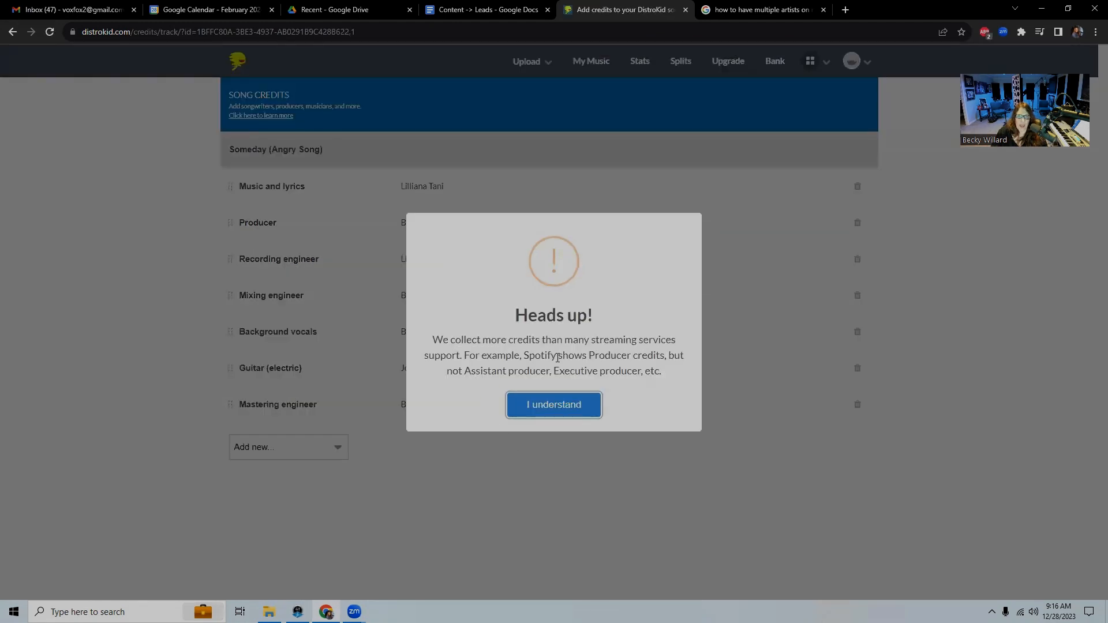
Acknowledge the Heads up! notice with 'I understand' to show the Song Credits list
{"action": "left_click", "coordinate": [554, 406]}
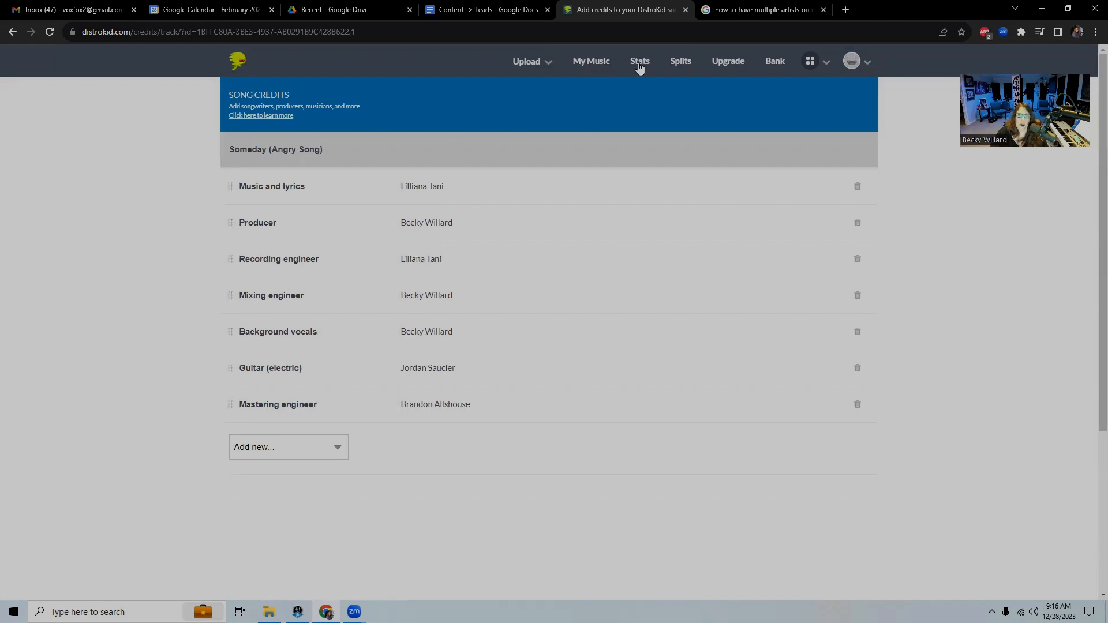
On the Splits page, select the Take Me There release and continue to its split editor
{"action": "left_click", "coordinate": [681, 63]}
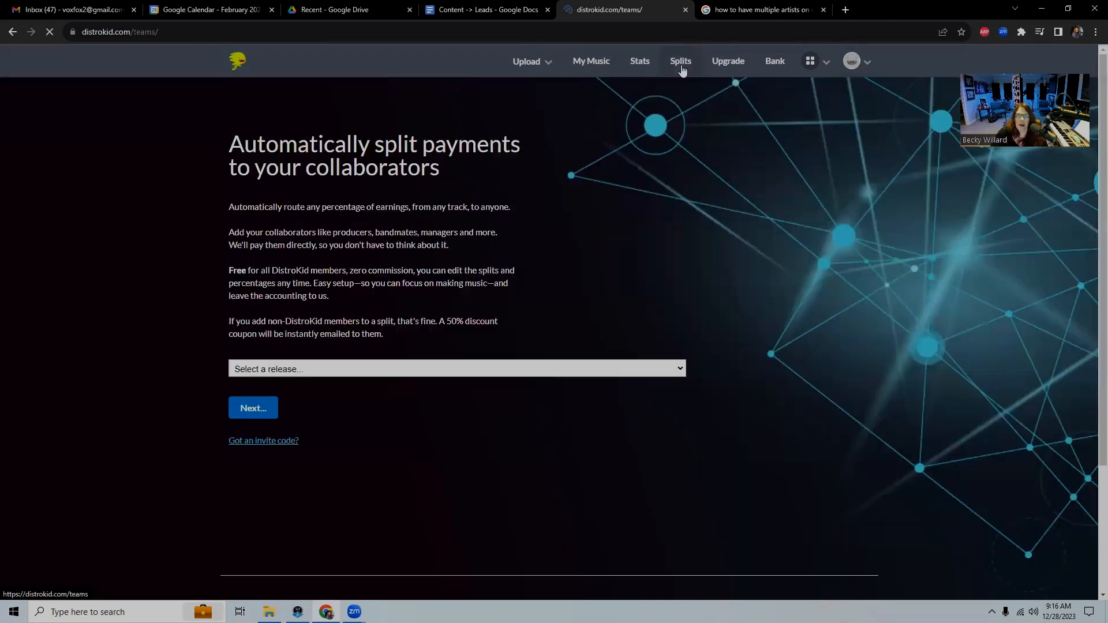
{"action": "left_click", "coordinate": [302, 370]}
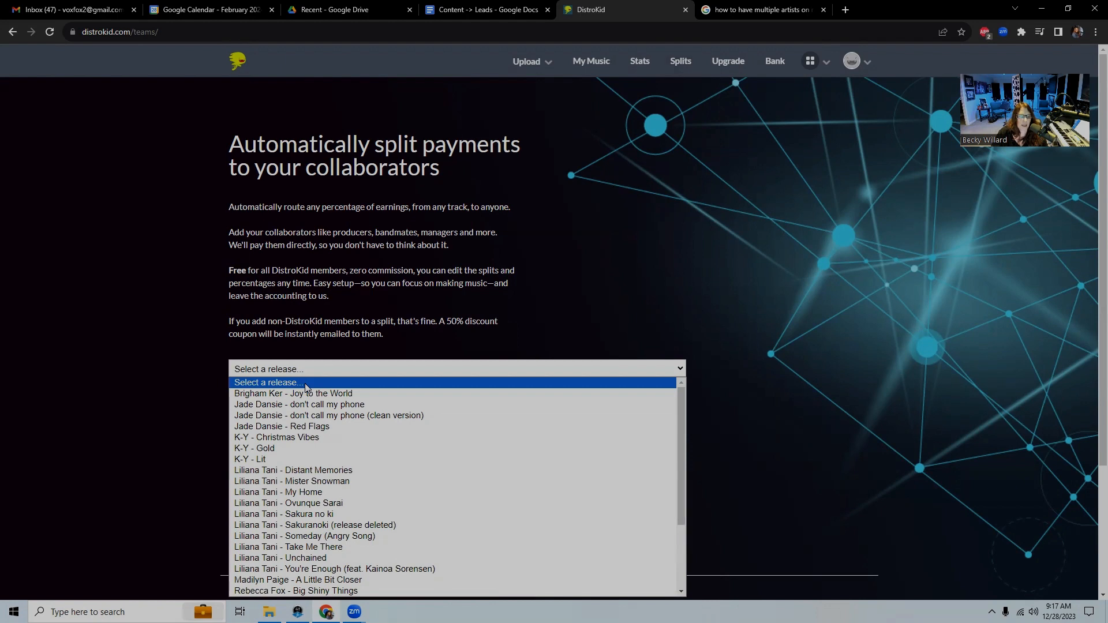
{"action": "left_click", "coordinate": [189, 334]}
{"action": "left_click", "coordinate": [271, 370]}
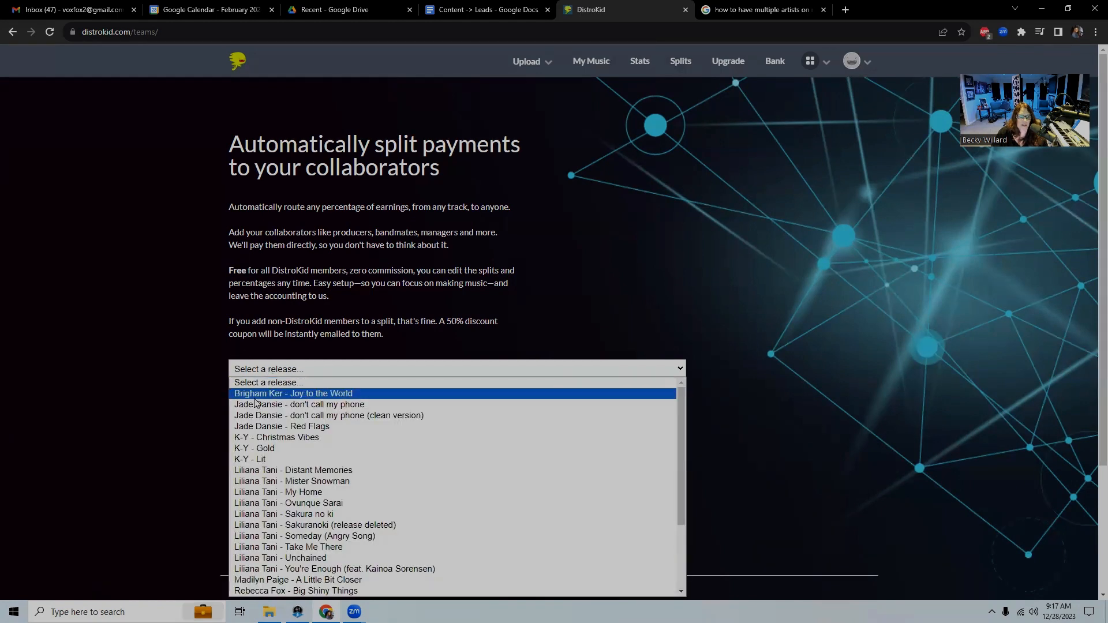
{"action": "scroll", "coordinate": [266, 427], "scroll_direction": "down", "scroll_amount": 3}
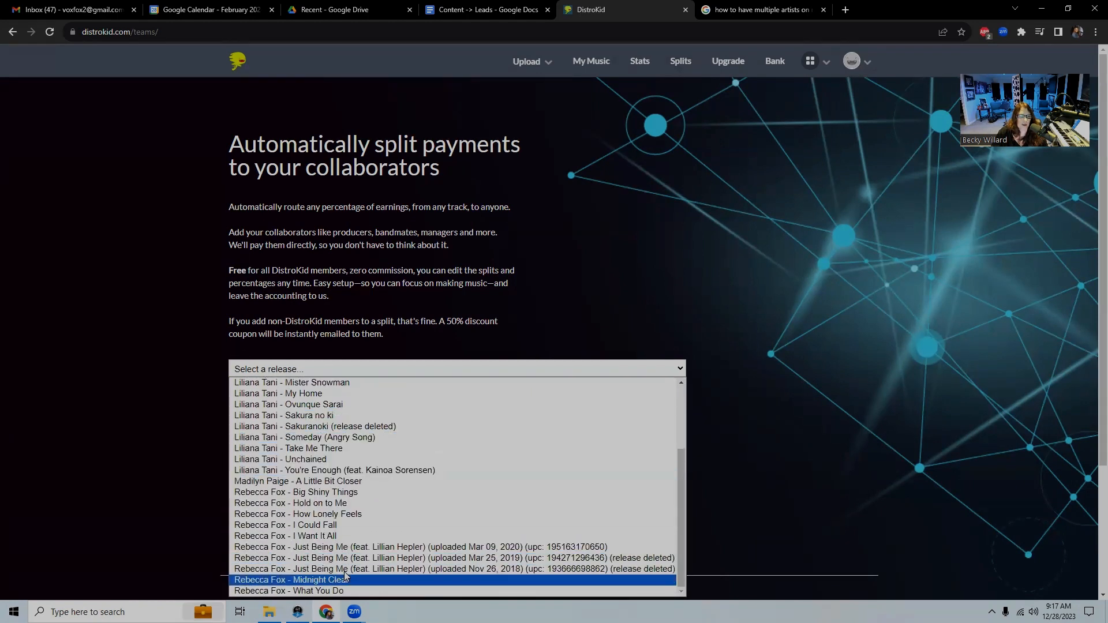
{"action": "left_click", "coordinate": [334, 448]}
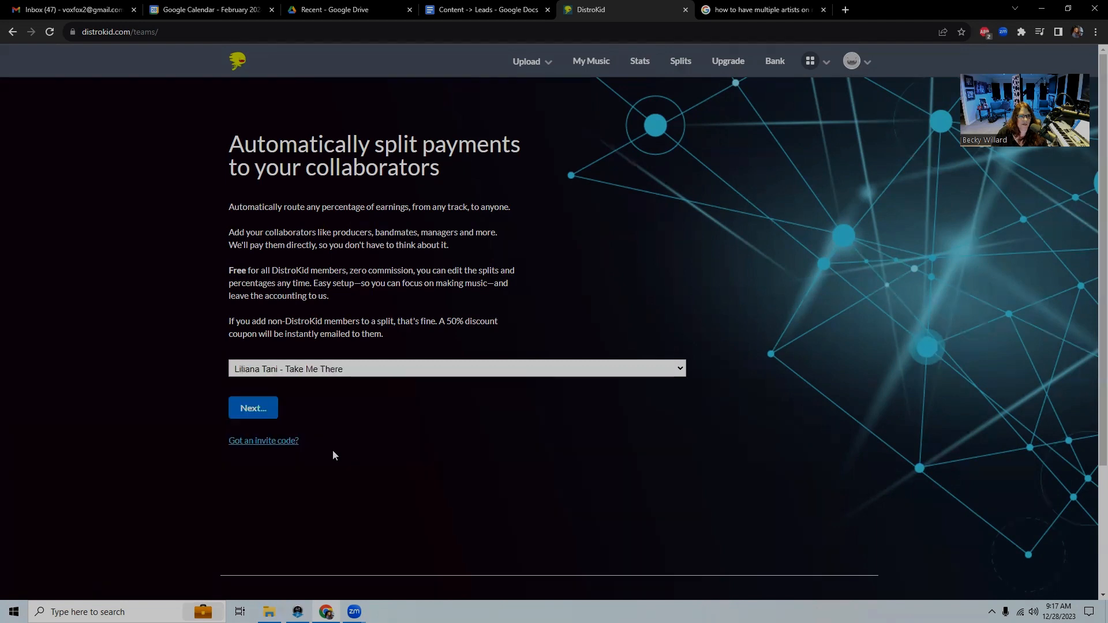
{"action": "left_click", "coordinate": [254, 408]}
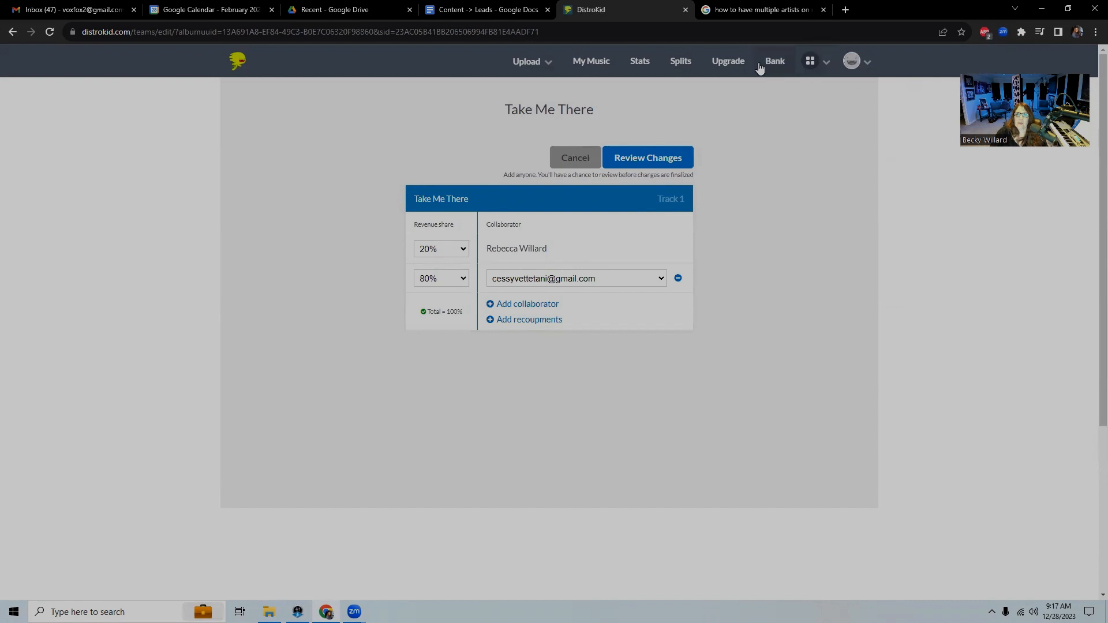
Cancel the Take Me There split edit, returning to the Splits page unchanged
{"action": "left_click", "coordinate": [581, 159]}
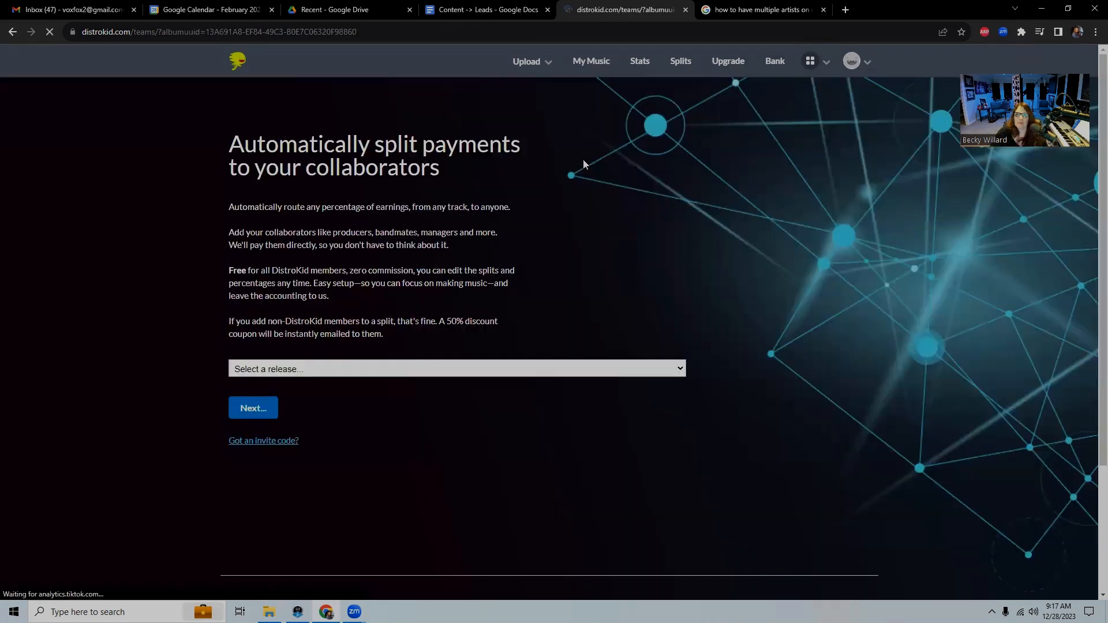